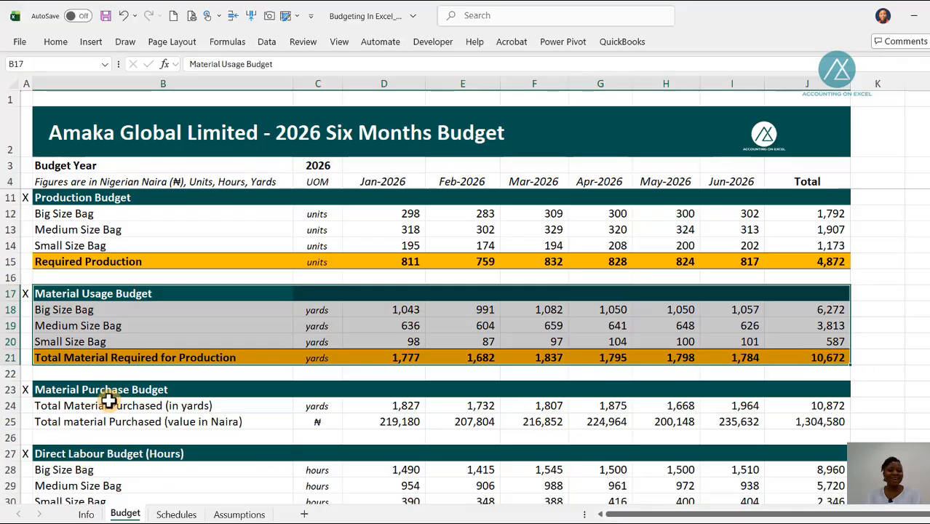
Step: Review the Budget sheet's sections from the Material Purchase Budget down to the blank Selling & Administrative Expense Budget
scroll(109, 409, "down", 1)
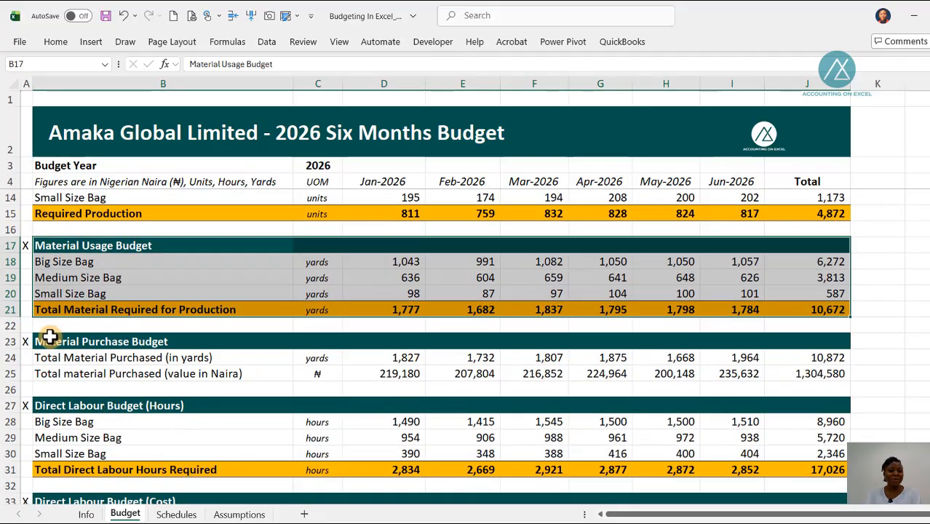
left_click_drag(40, 346, 814, 372)
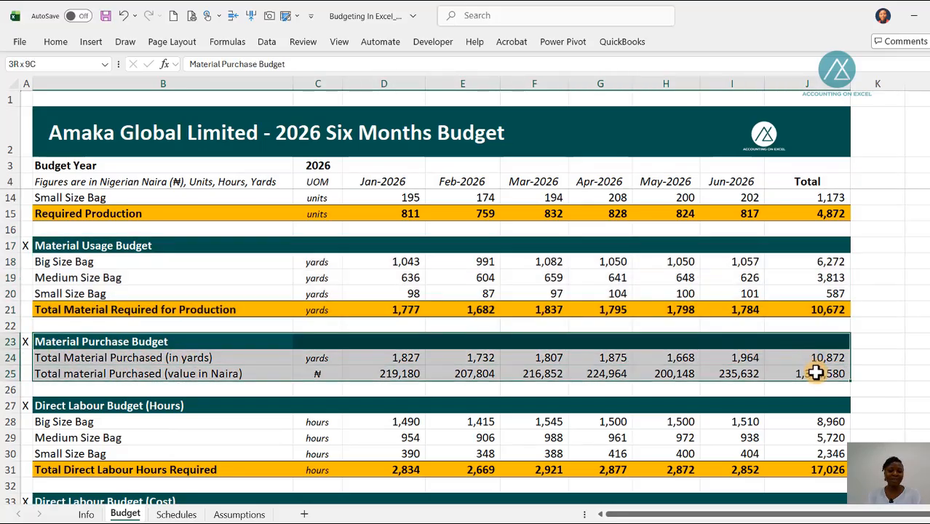
scroll(247, 436, "down", 2)
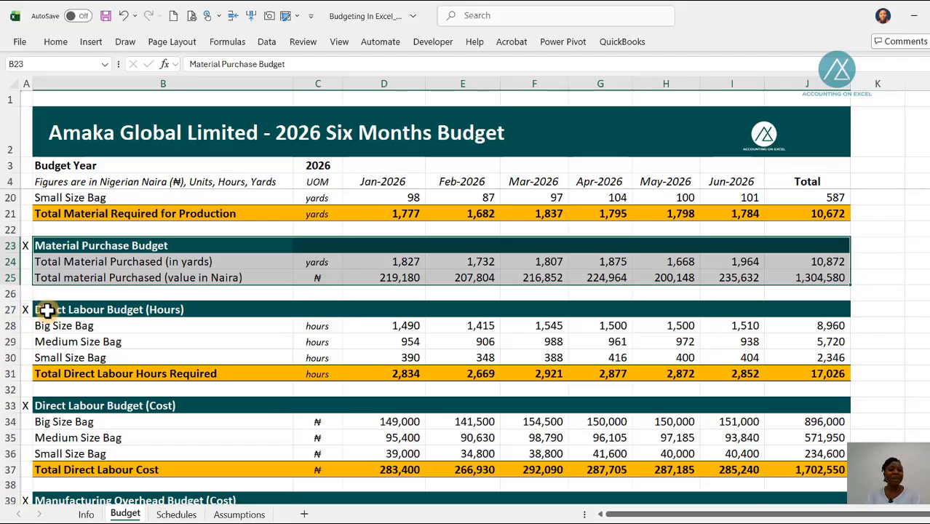
left_click_drag(46, 309, 752, 353)
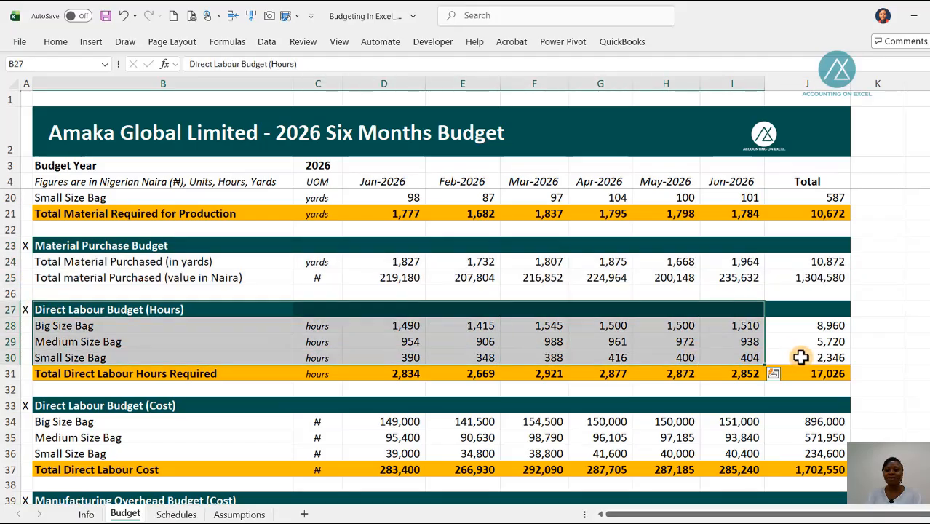
left_click(53, 309)
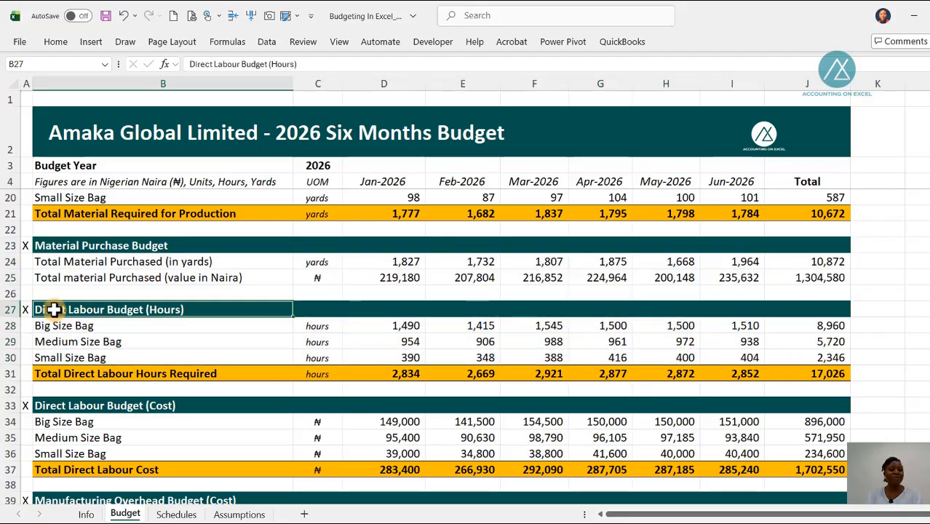
scroll(69, 335, "down", 2)
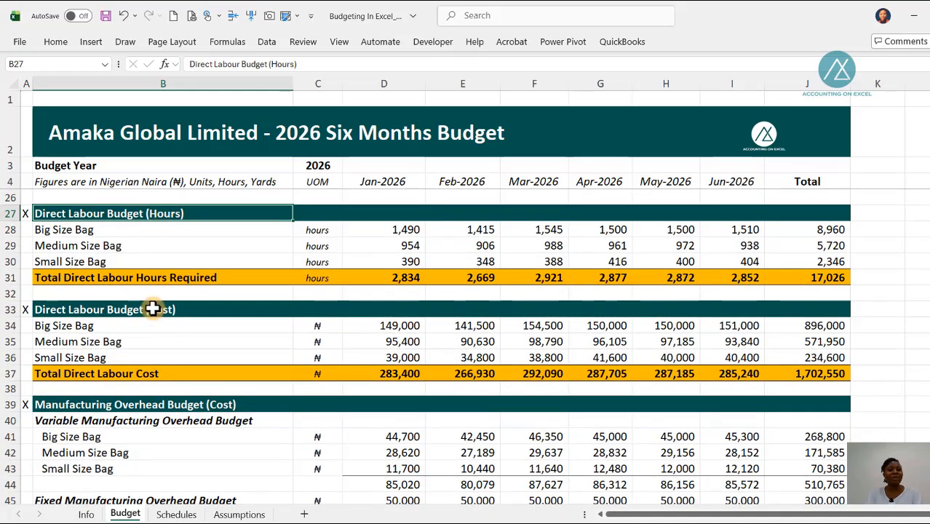
left_click(116, 315)
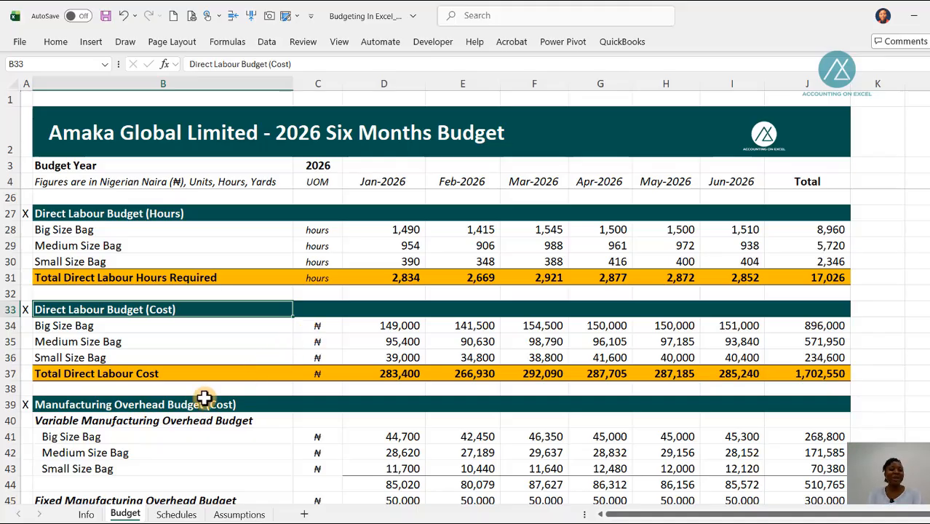
scroll(176, 394, "down", 2)
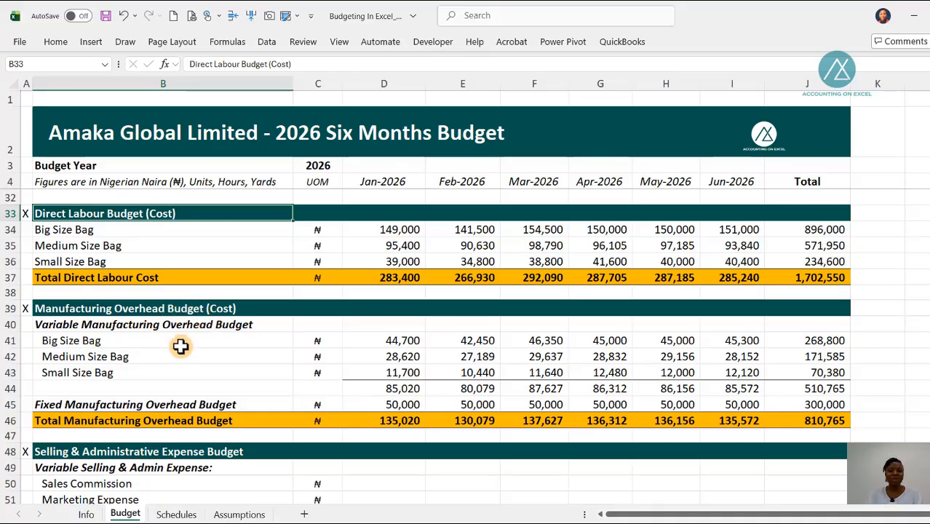
scroll(179, 347, "down", 5)
scroll(177, 347, "up", 2)
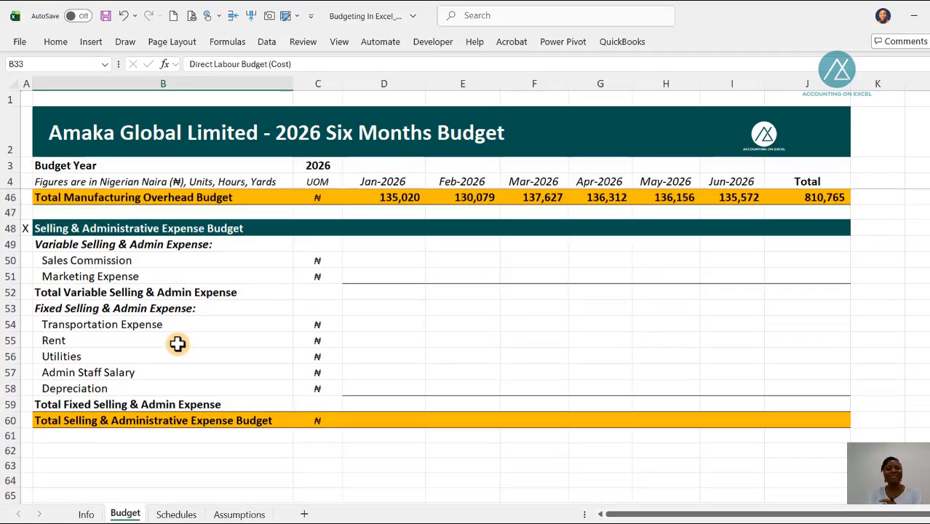
scroll(182, 341, "down", 1)
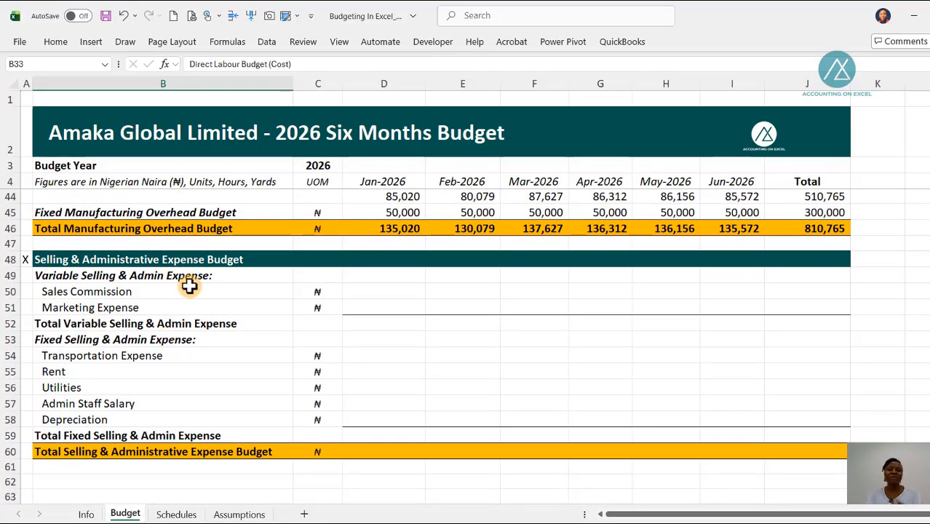
Step: On the Assumptions sheet, move the selling and administrative expense notes picture so it can be read without covering the variable expense rows
left_click(240, 515)
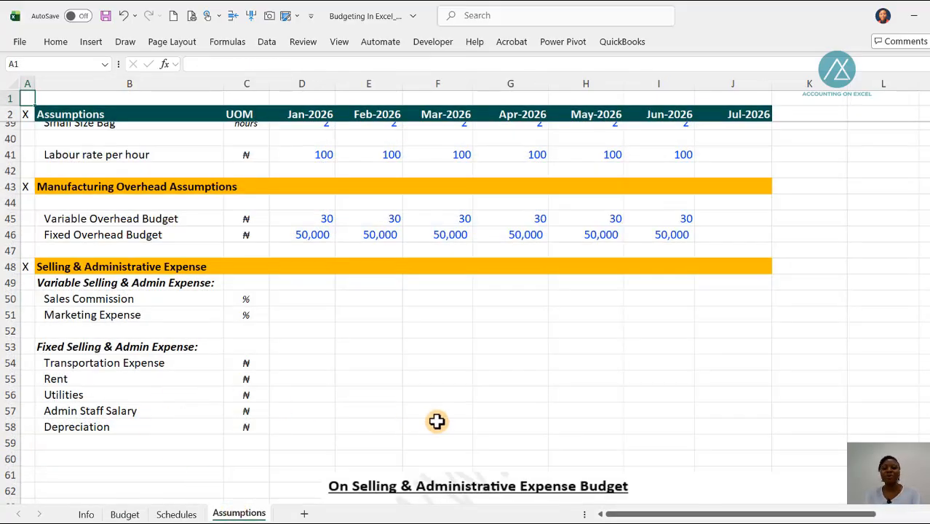
scroll(437, 420, "down", 2)
left_click_drag(458, 440, 364, 389)
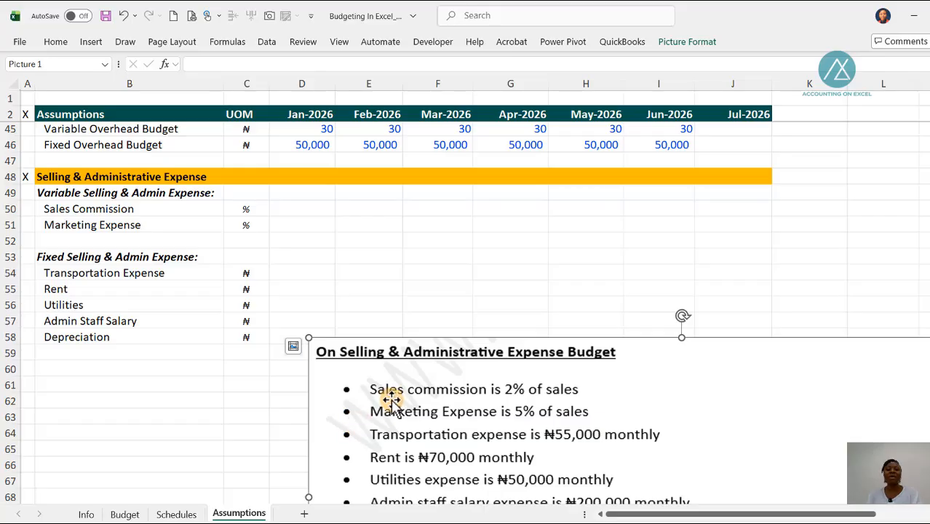
left_click_drag(419, 402, 374, 265)
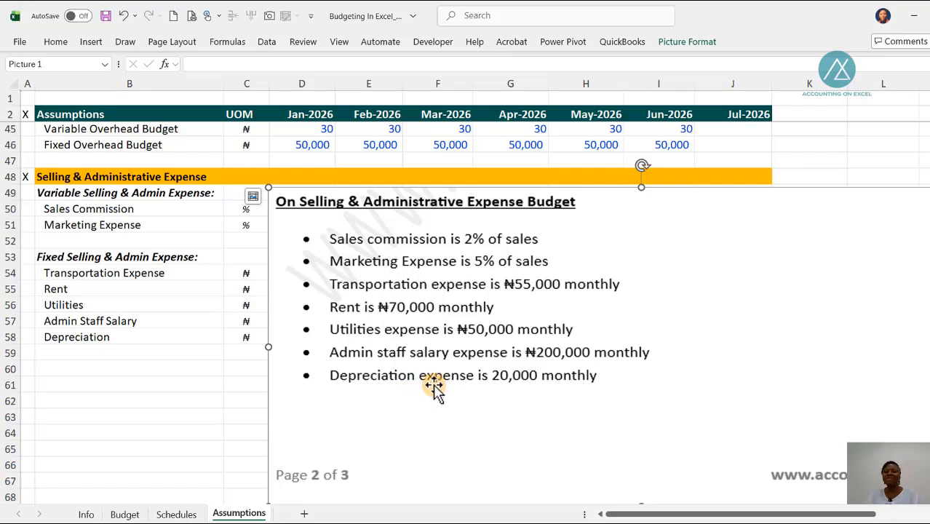
left_click_drag(439, 219, 438, 350)
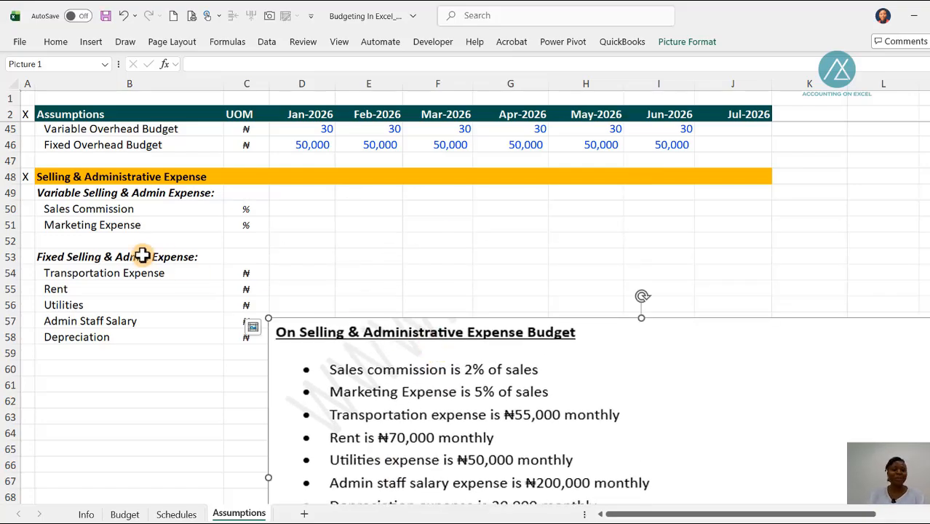
Step: Set Sales Commission to 2% and Marketing Expense to 5% for every month from Jan-2026 to Jun-2026
left_click(295, 209)
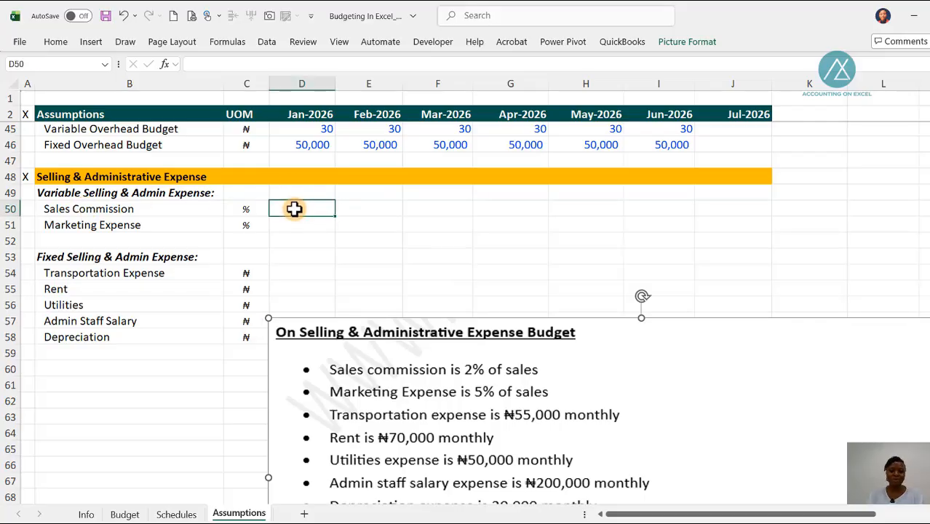
type("2%")
key("Return")
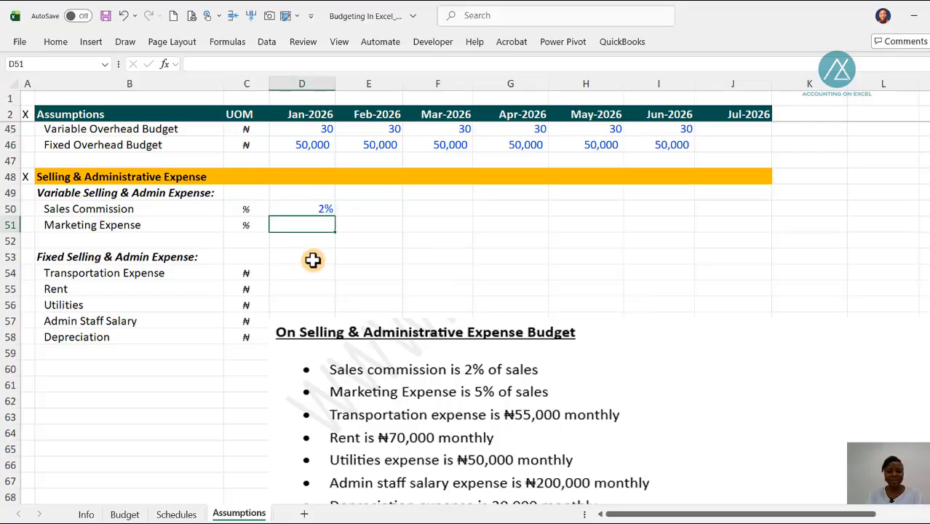
type("5%")
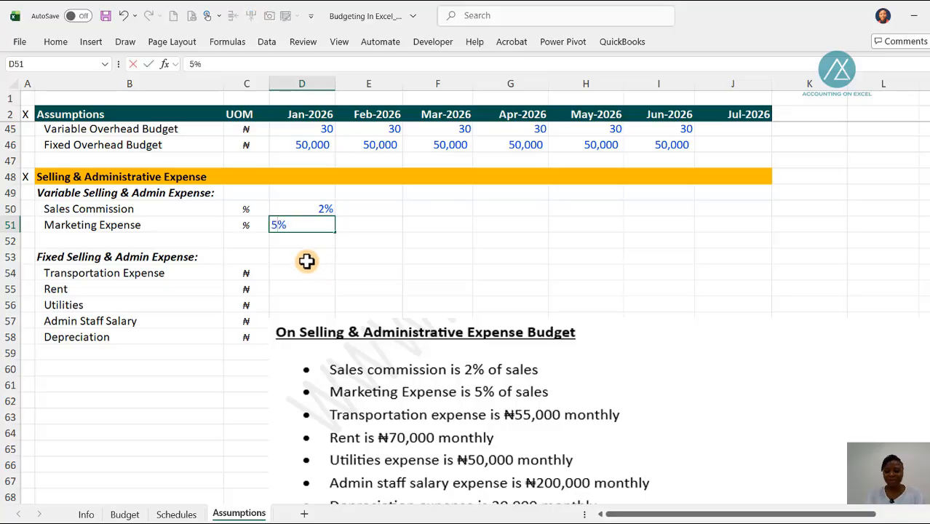
key("Return")
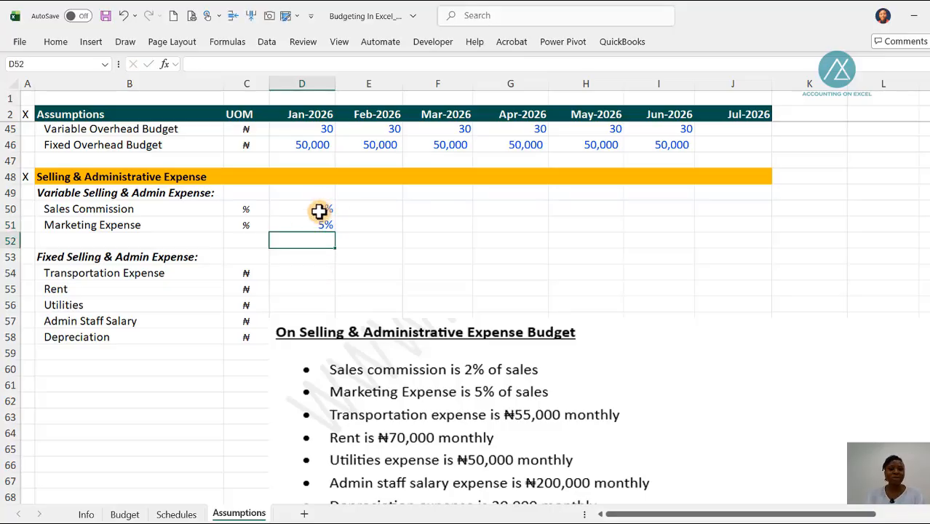
left_click_drag(317, 209, 684, 189)
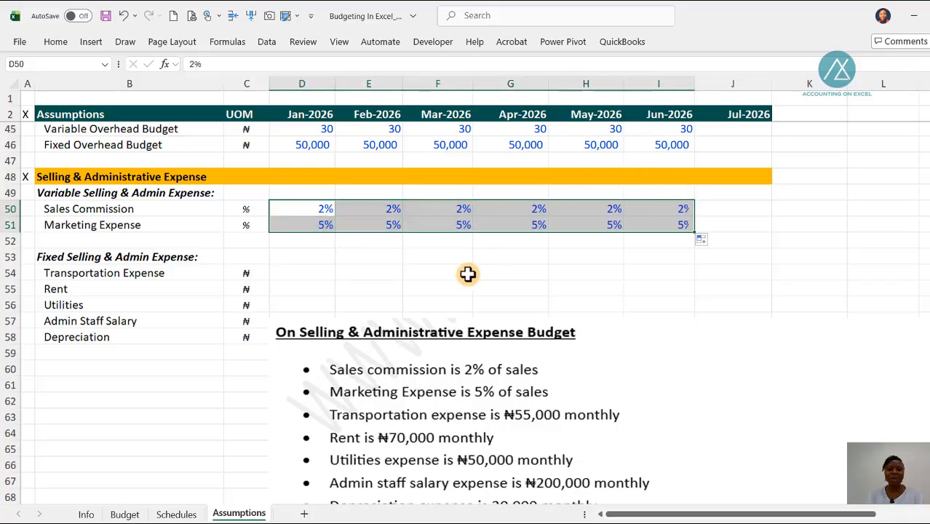
Step: Enter the Jan-2026 fixed expenses of 55,000 for Transportation Expense and 70,000 for Rent
left_click(302, 272)
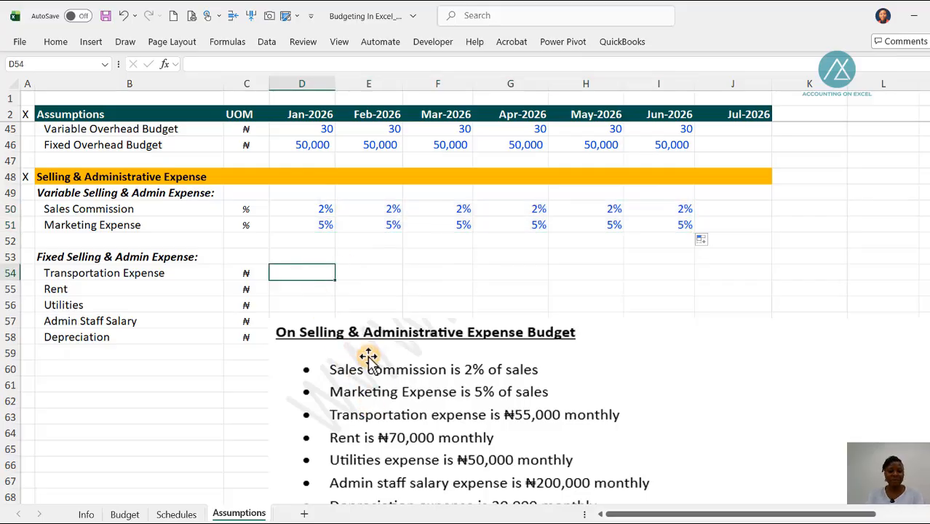
type("55000")
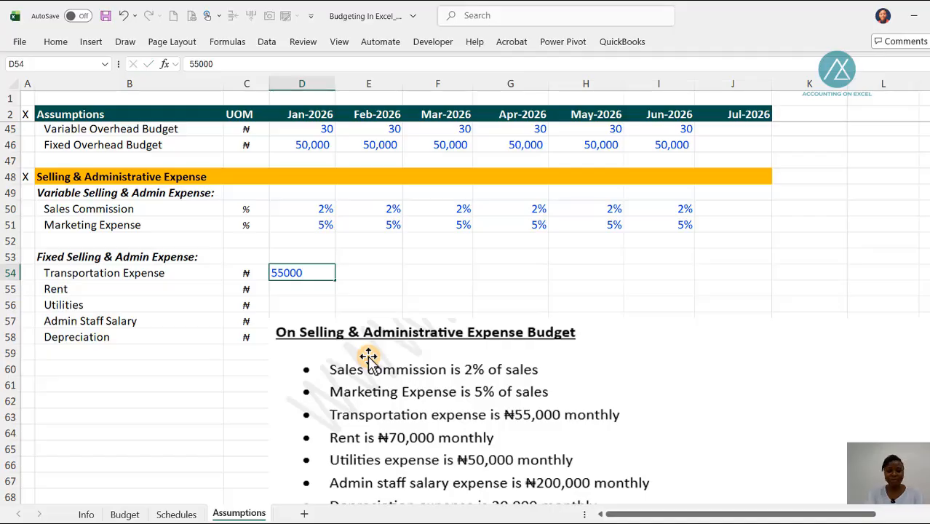
key("Return")
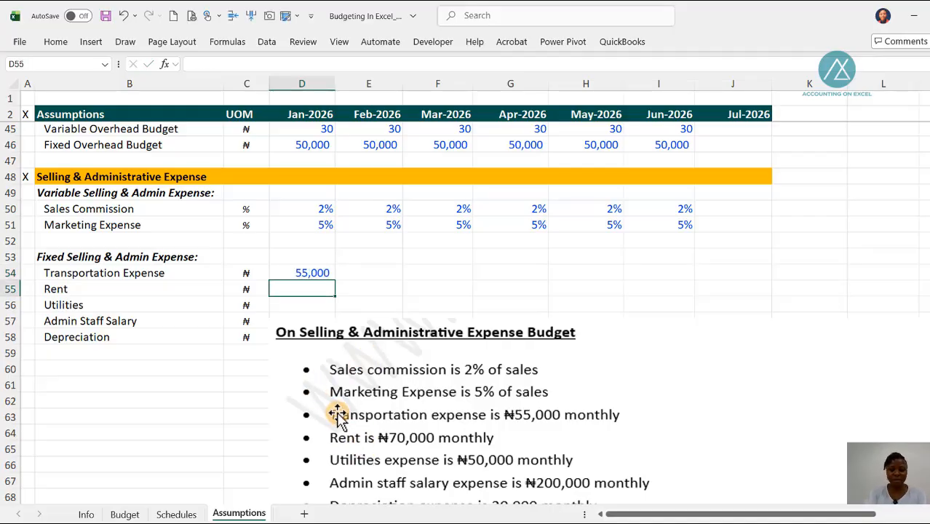
type("70000")
key("Return")
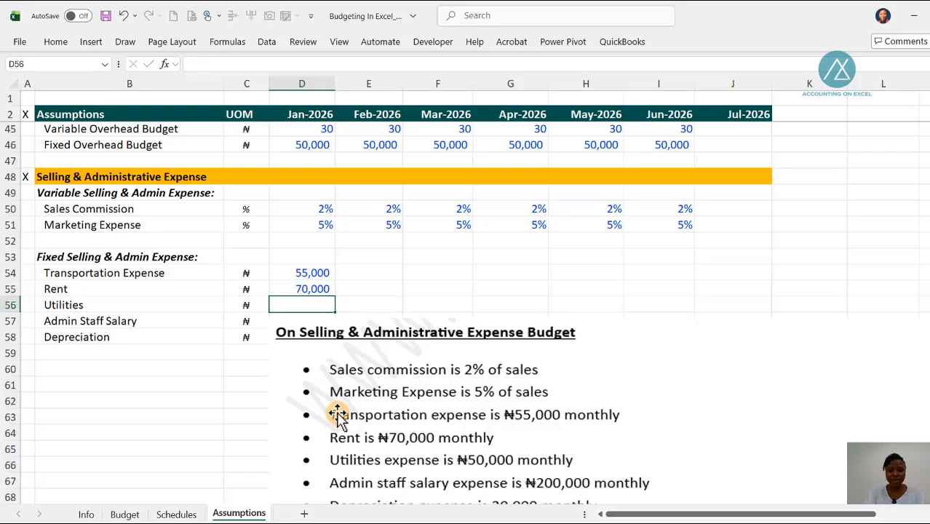
Step: Move the notes picture off the fixed expense cells and enter Jan-2026 Utilities 50,000, Admin Staff Salary 200,000 and Depreciation 20,000
left_click_drag(391, 437, 647, 312)
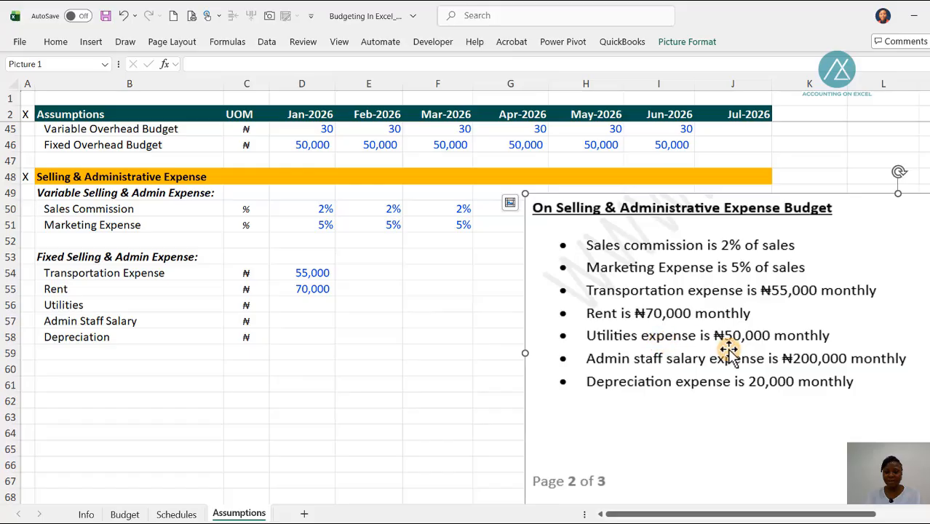
left_click(281, 304)
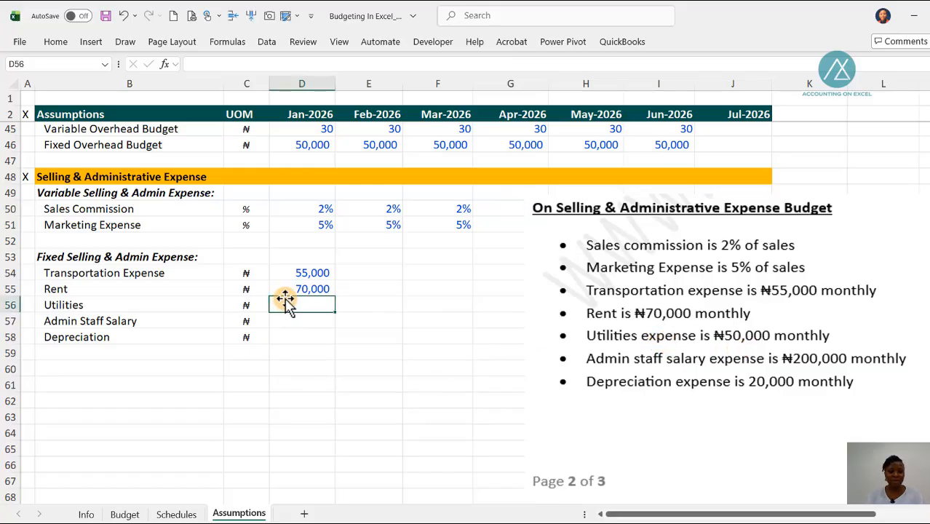
type("50,000")
key("Return")
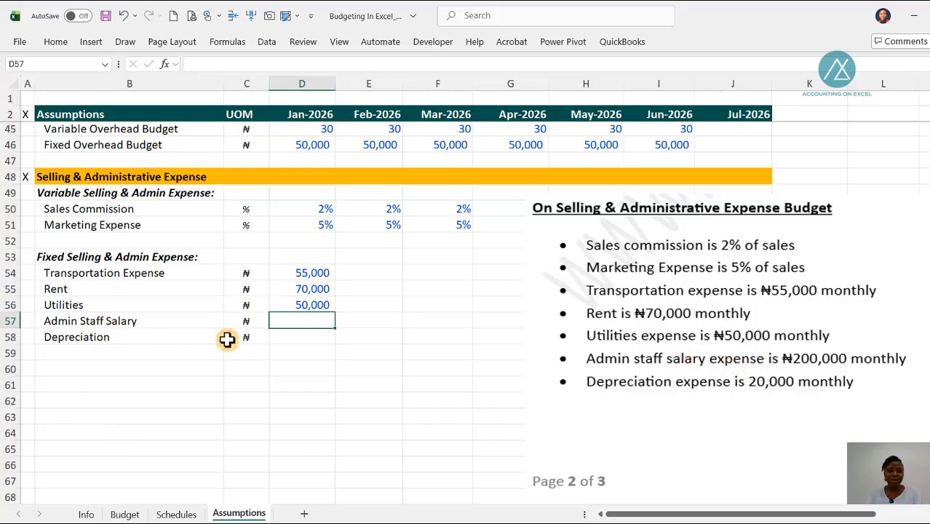
type("200000")
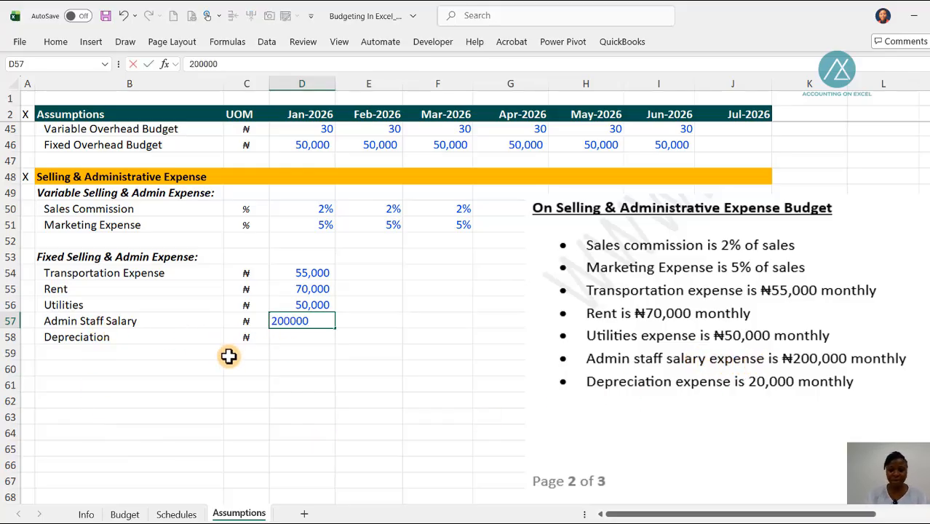
key("Return")
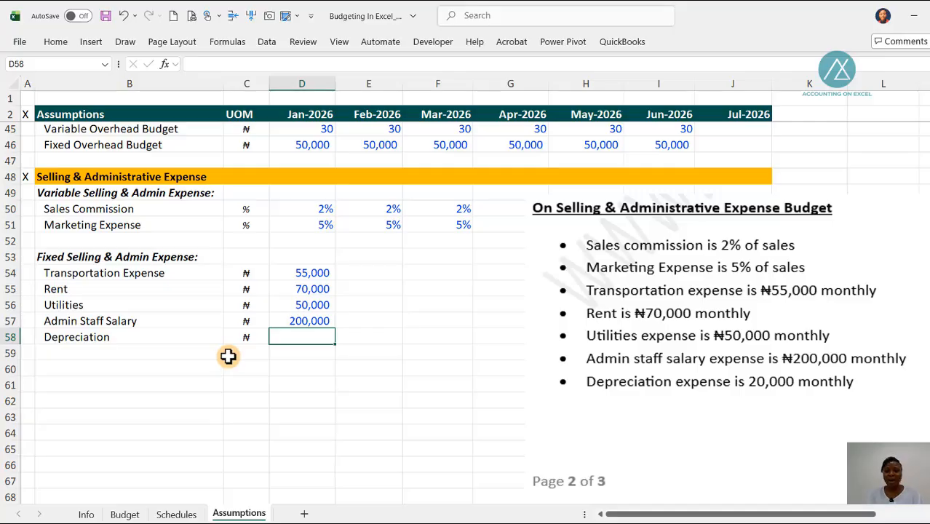
type("20000")
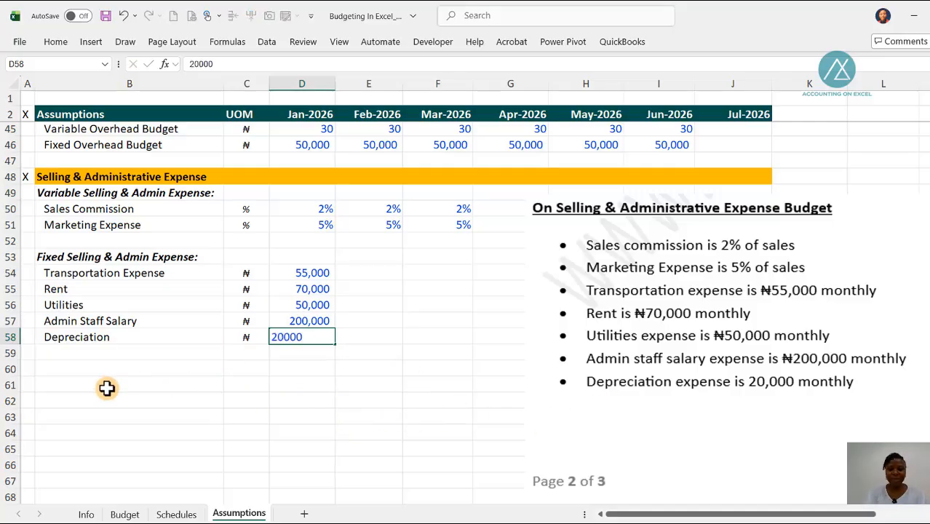
key("Return")
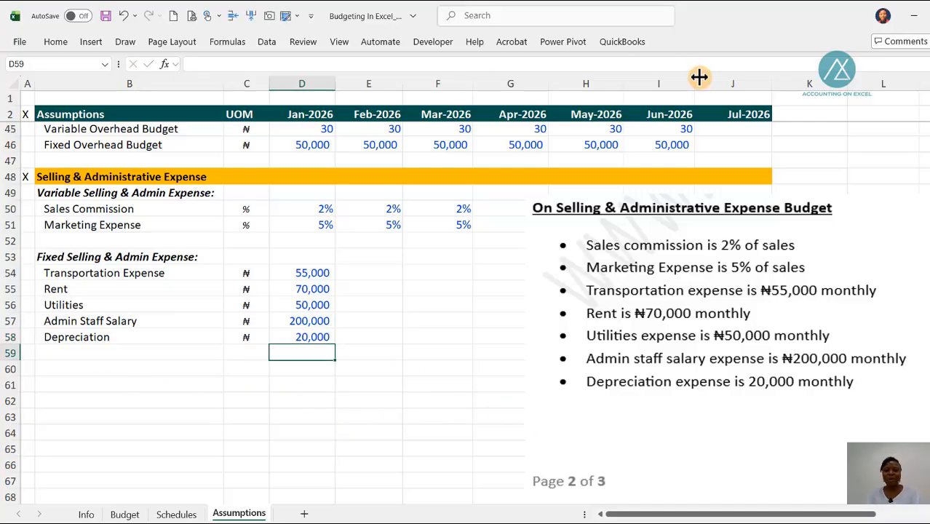
Step: Reposition the expense notes picture beside the fixed expense rows, clear of the monthly commission and marketing percentages, and review the assumptions
left_click_drag(672, 381, 624, 474)
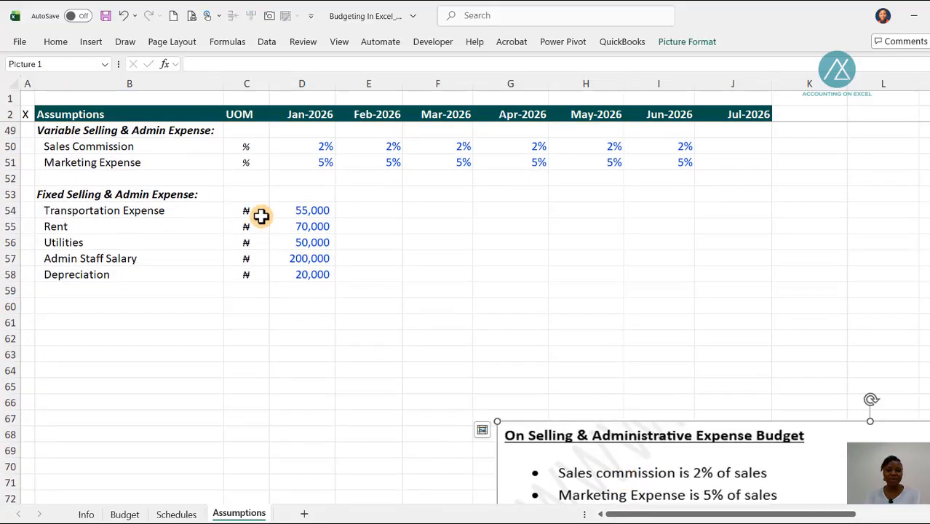
scroll(312, 211, "up", 2)
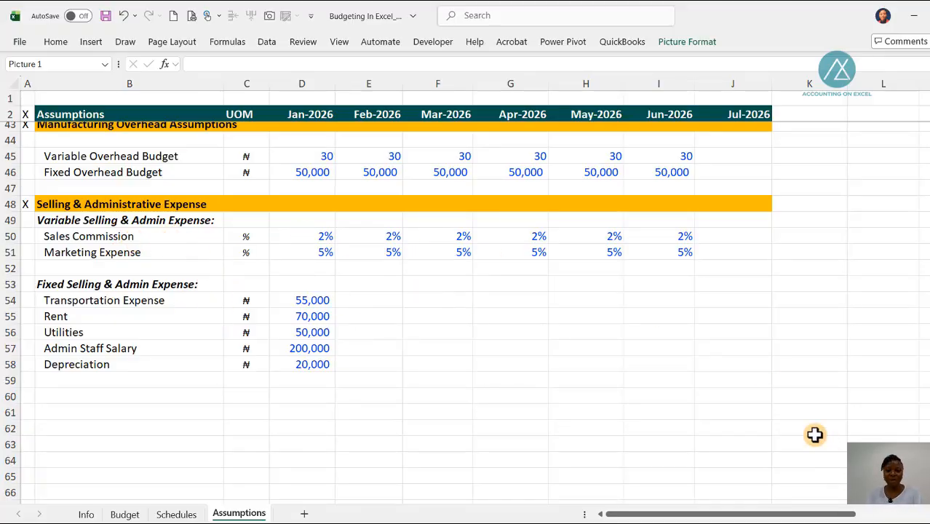
scroll(813, 433, "down", 3)
left_click_drag(713, 398, 675, 208)
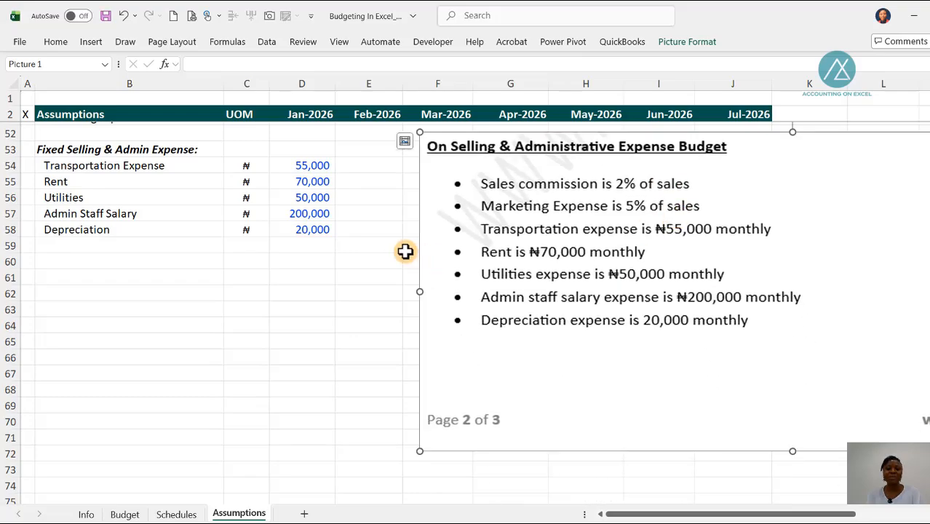
scroll(437, 269, "up", 6)
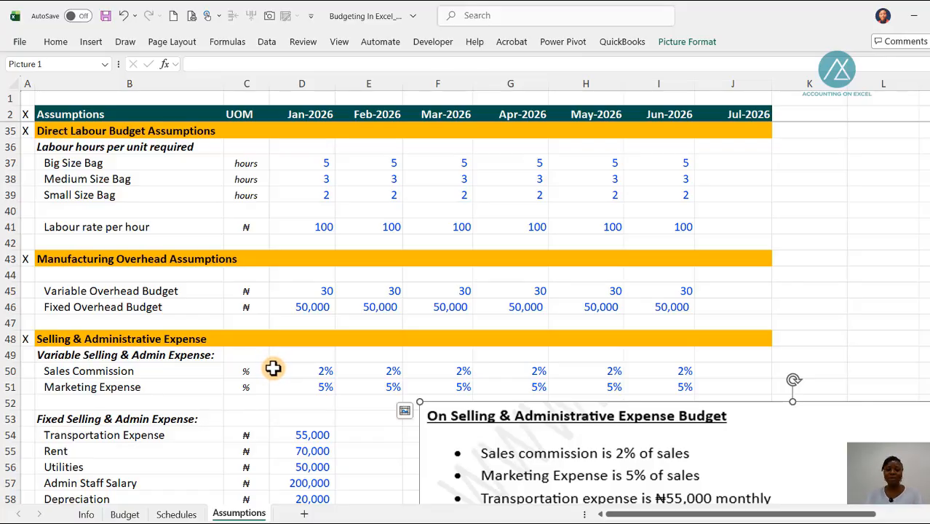
scroll(273, 368, "down", 3)
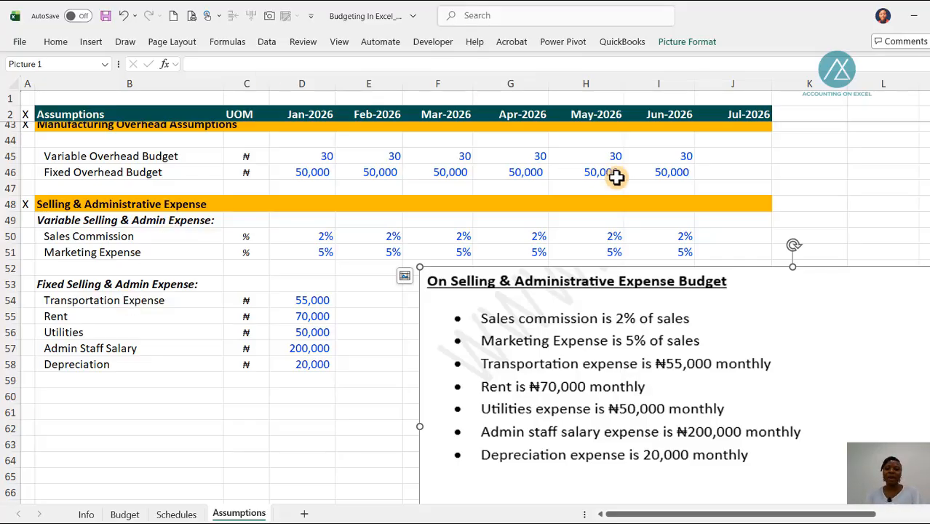
Step: Move the notes picture below the fixed expense rows and copy all five Jan-2026 fixed expense amounts across to Jun-2026
left_click_drag(647, 289, 620, 451)
left_click_drag(305, 243, 684, 313)
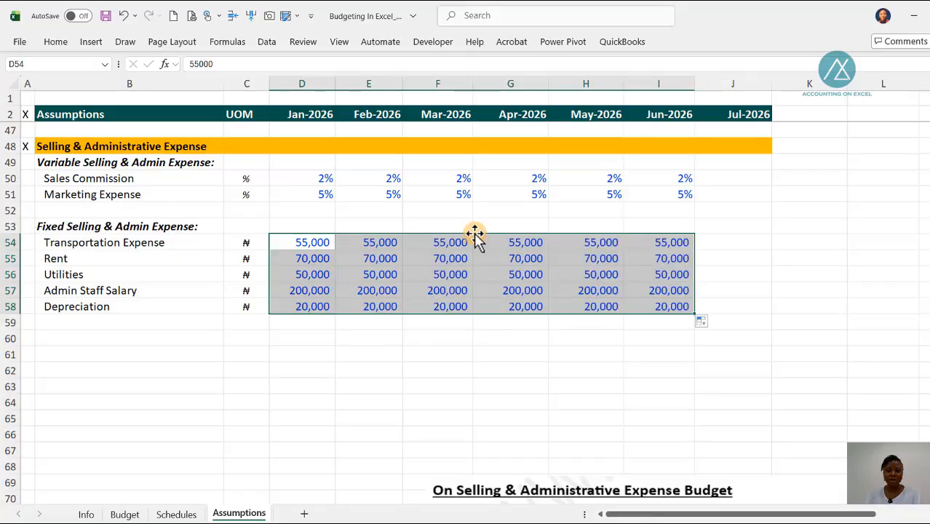
scroll(363, 274, "up", 2)
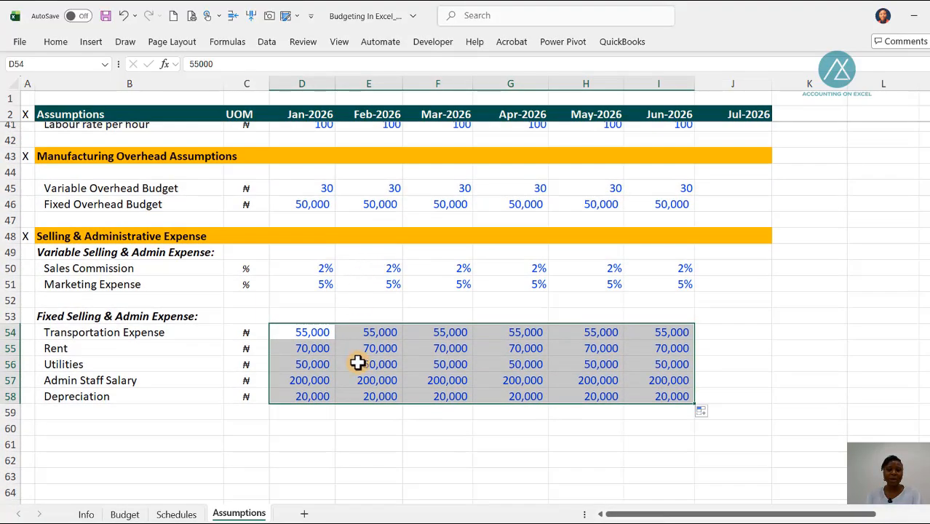
left_click(307, 328)
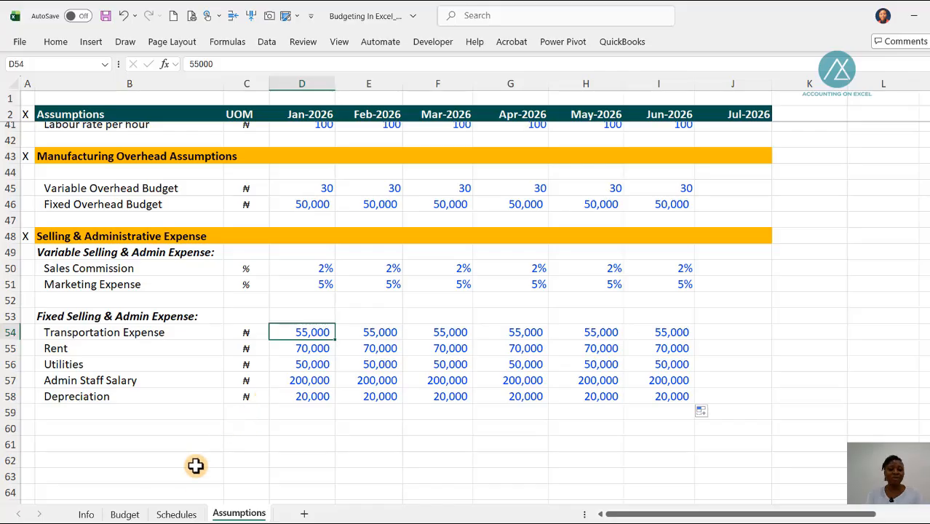
Step: Review the Schedules, Budget and Assumptions sheets to see which existing figures the selling and administrative expense lines can draw on
left_click(173, 514)
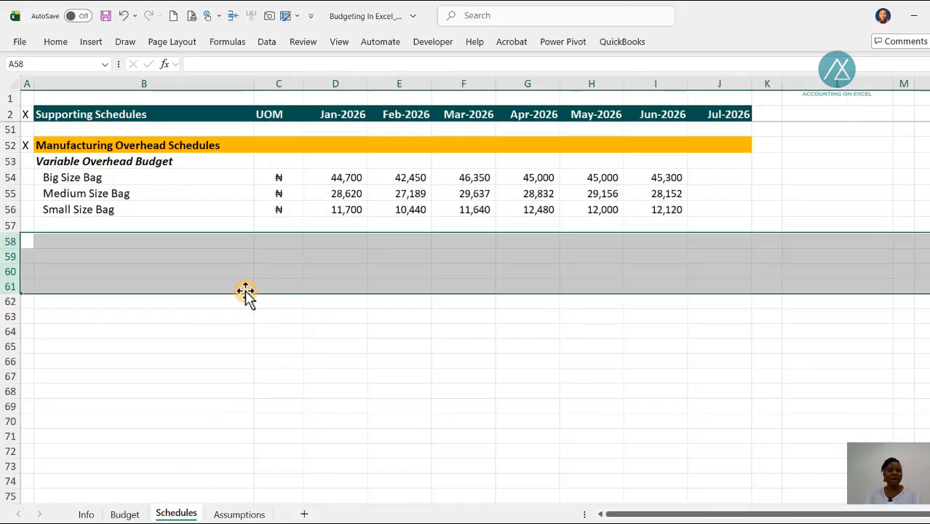
left_click(189, 255)
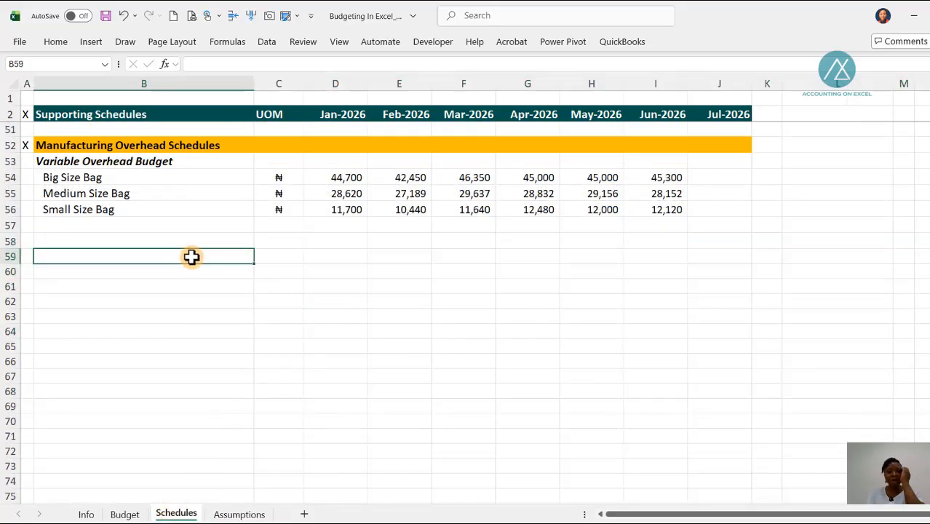
left_click(238, 514)
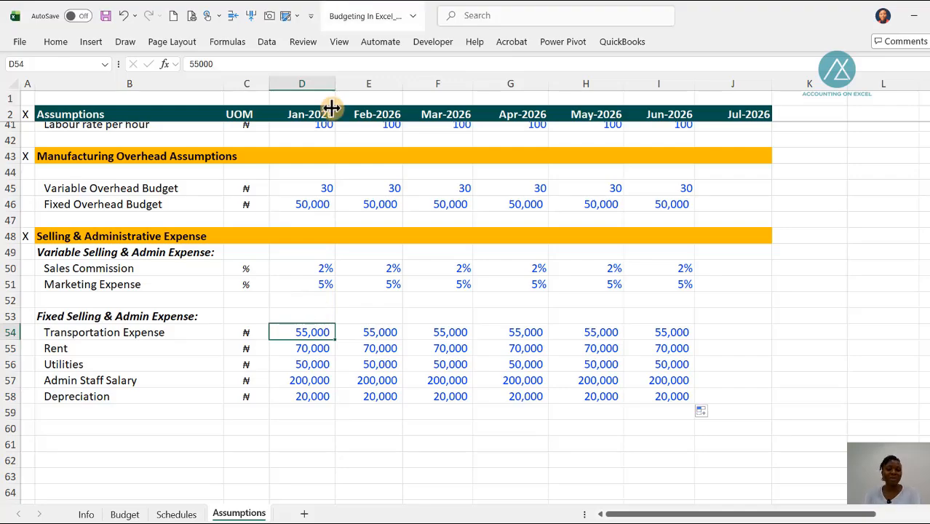
left_click(125, 513)
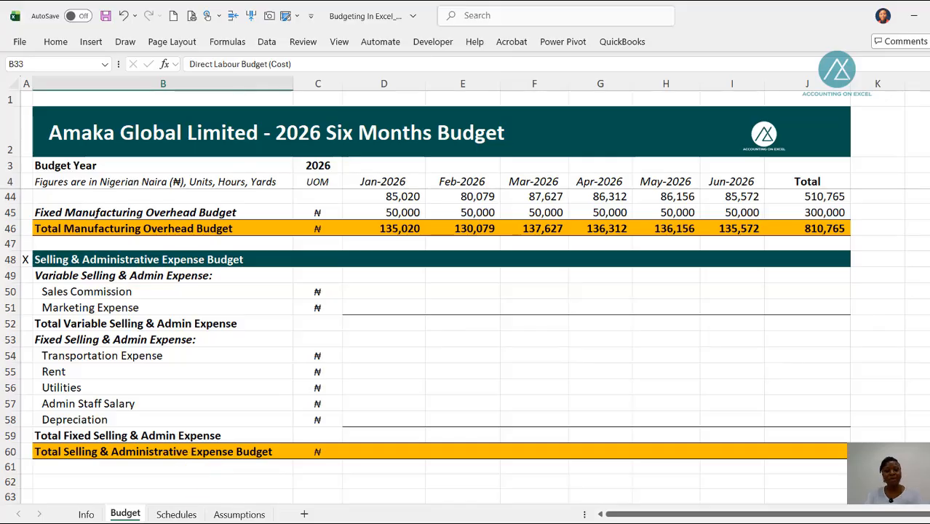
left_click(177, 514)
scroll(304, 378, "up", 17)
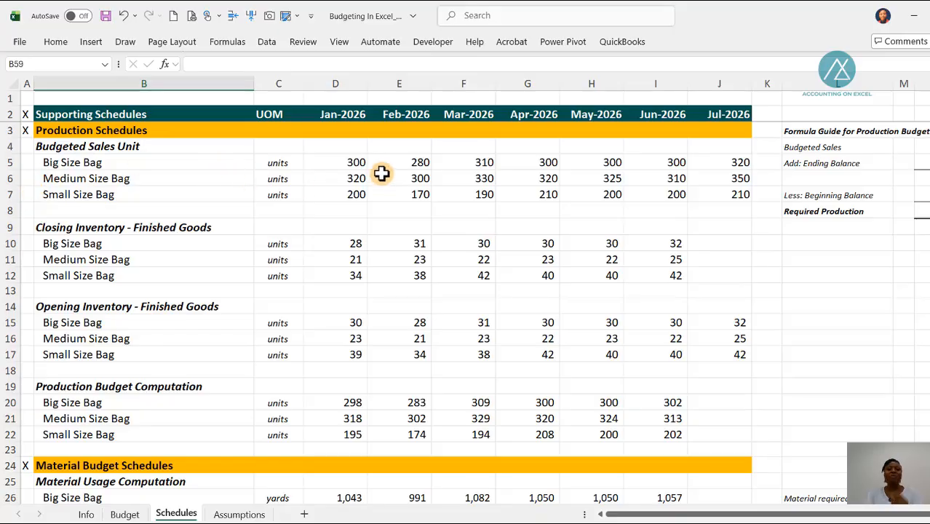
scroll(408, 303, "down", 6)
scroll(408, 302, "down", 5)
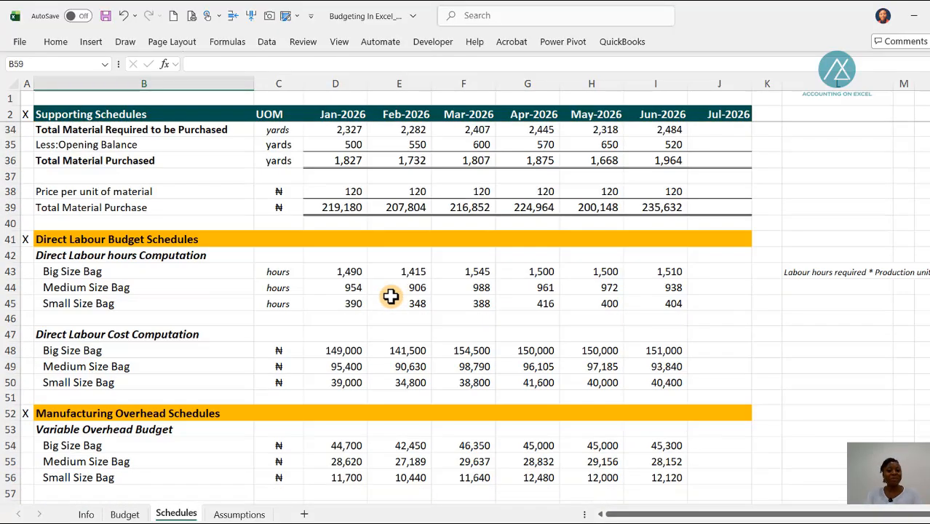
scroll(409, 276, "down", 4)
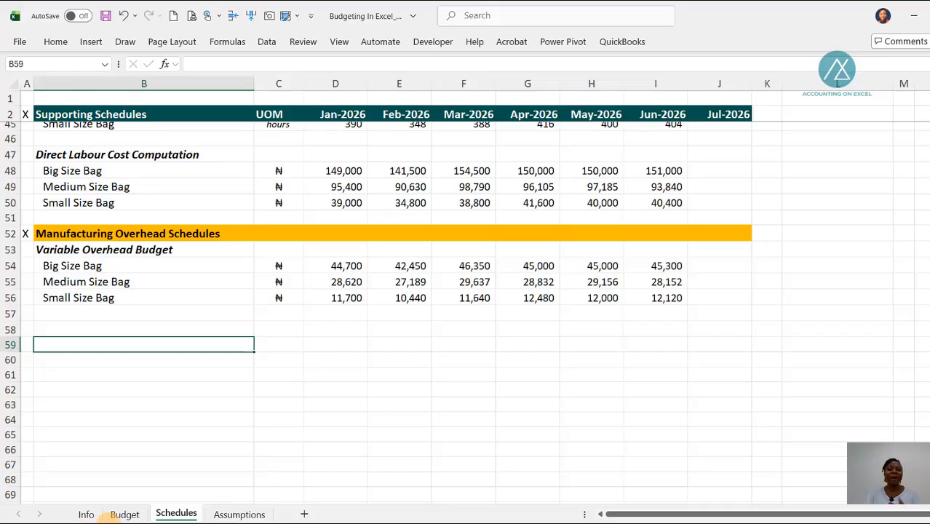
left_click(125, 514)
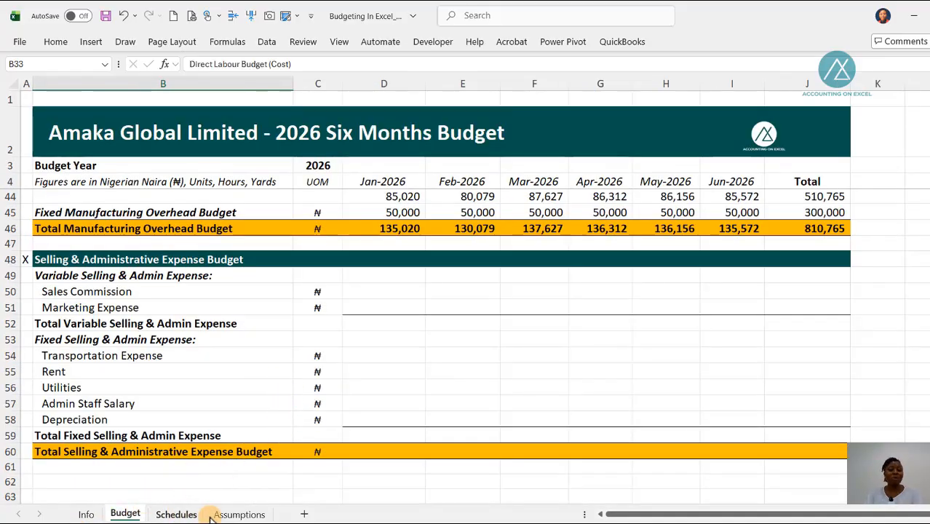
left_click(237, 513)
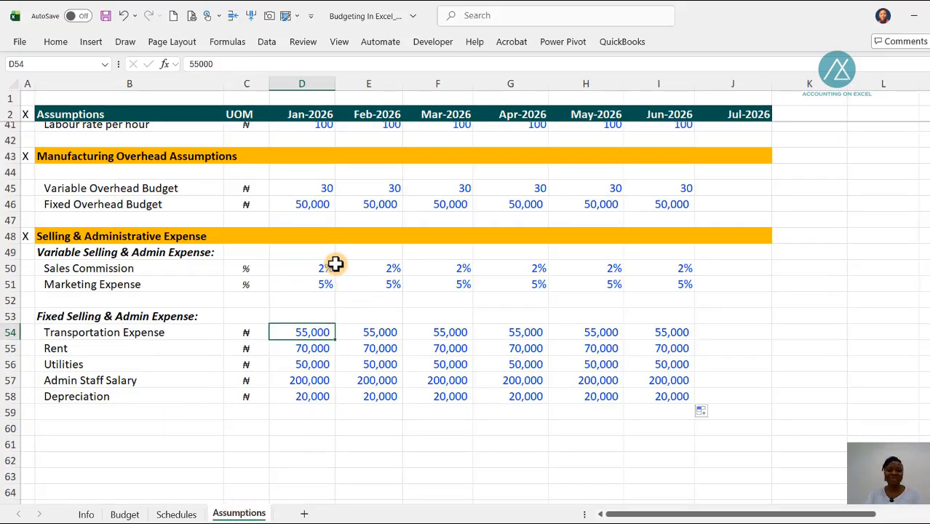
Step: Start the Jan-2026 Sales Commission formula in cell D50 of the Budget sheet with a reference to the commission rate, Assumptions!D50
left_click(125, 514)
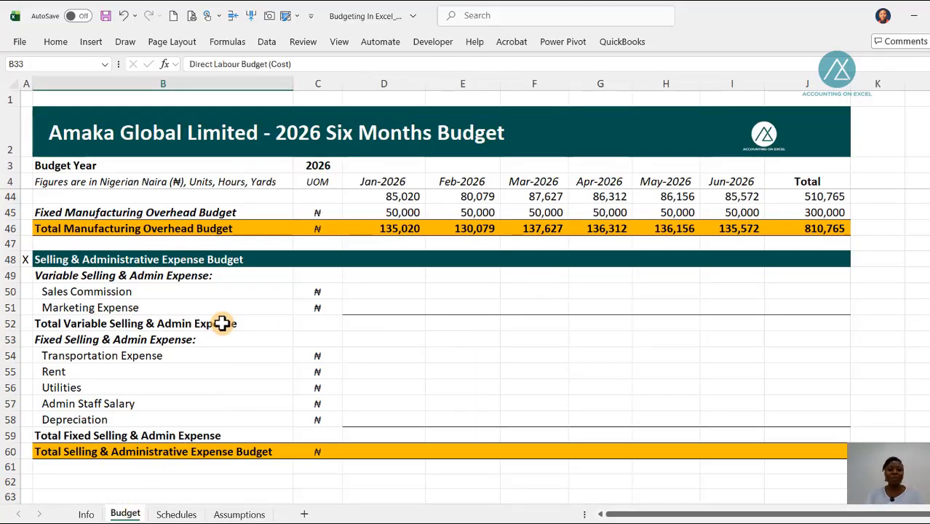
left_click(385, 286)
type("=")
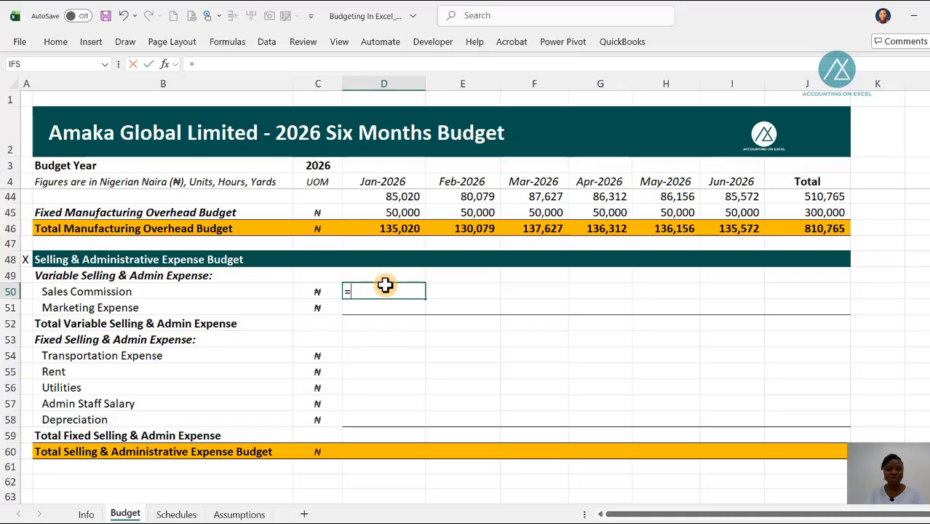
key("ctrl+Page_Down")
key("ctrl+Page_Down")
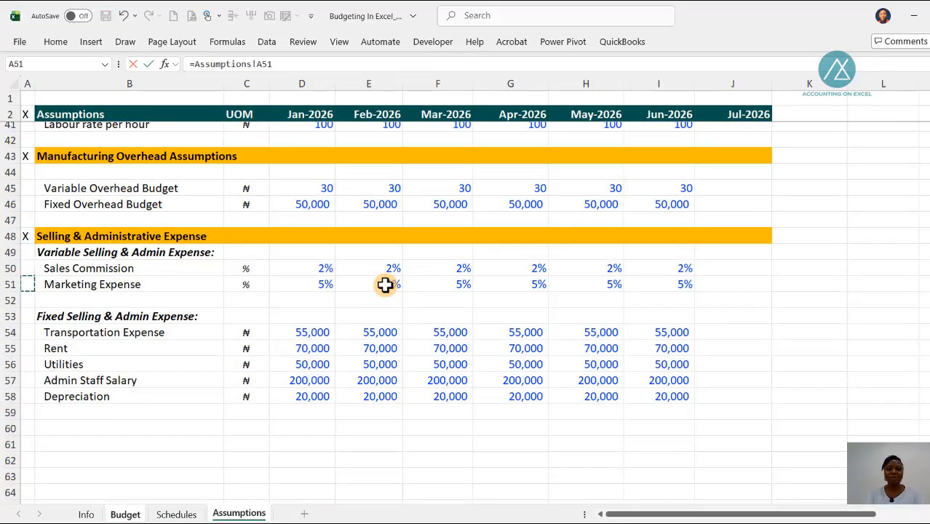
key("Up")
key("Right")
key("Right")
key("Right")
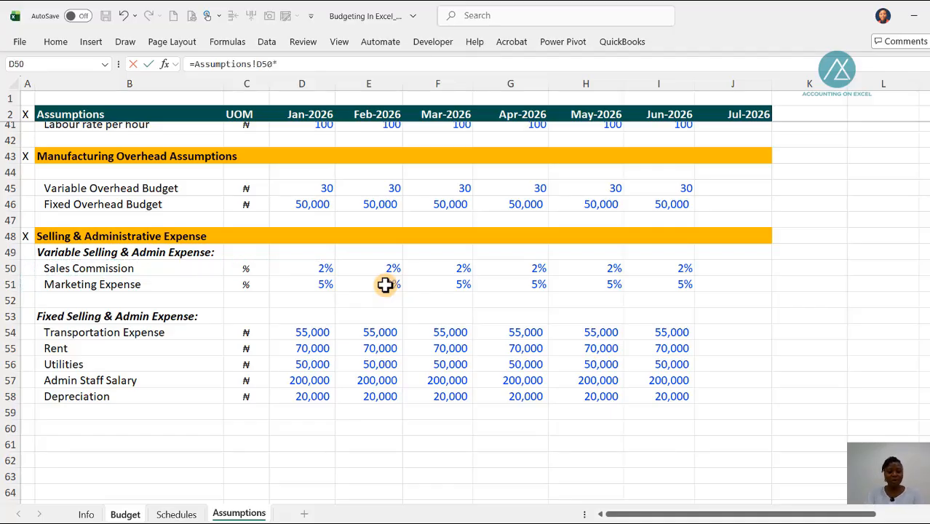
Step: Multiply the commission rate in the formula by Jan-2026 Sales Revenue, Budget!D9
key("ctrl+Page_Up")
key("ctrl+Page_Up")
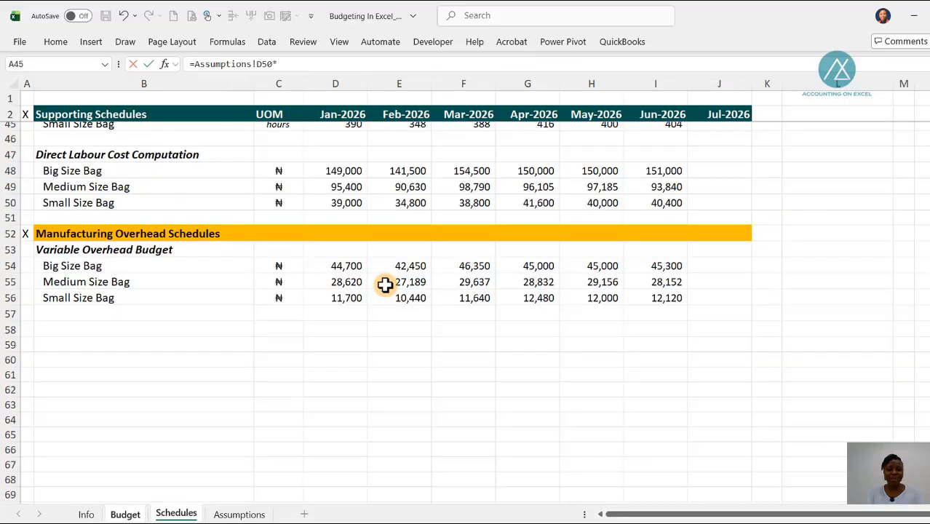
type("*")
key("Up")
key("Up")
key("Up")
key("Up")
key("Up")
key("Up")
key("Up")
key("Up")
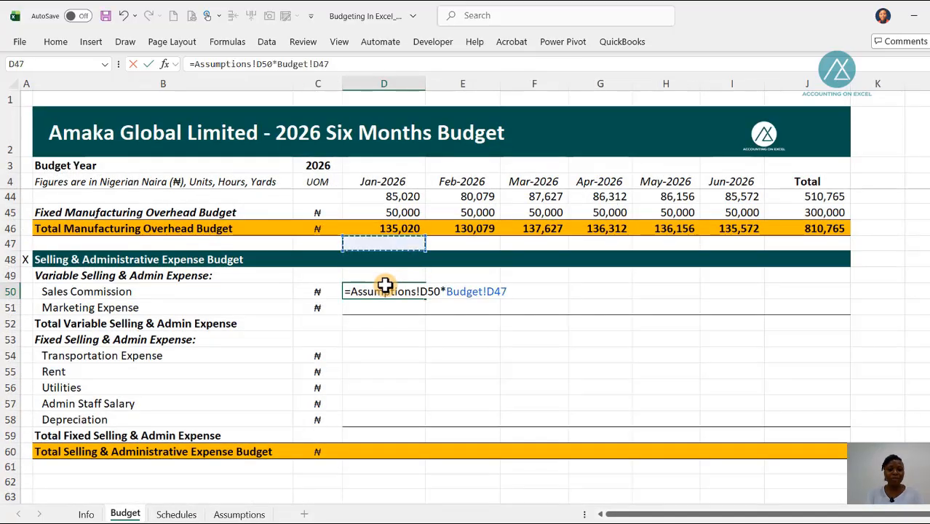
key("Up")
key("Up")
key("Up")
key("Up")
key("Up")
key("Up")
key("Up")
key("Up")
key("Up")
key("Up")
key("Up")
key("Up")
key("Up")
key("Up")
key("Up")
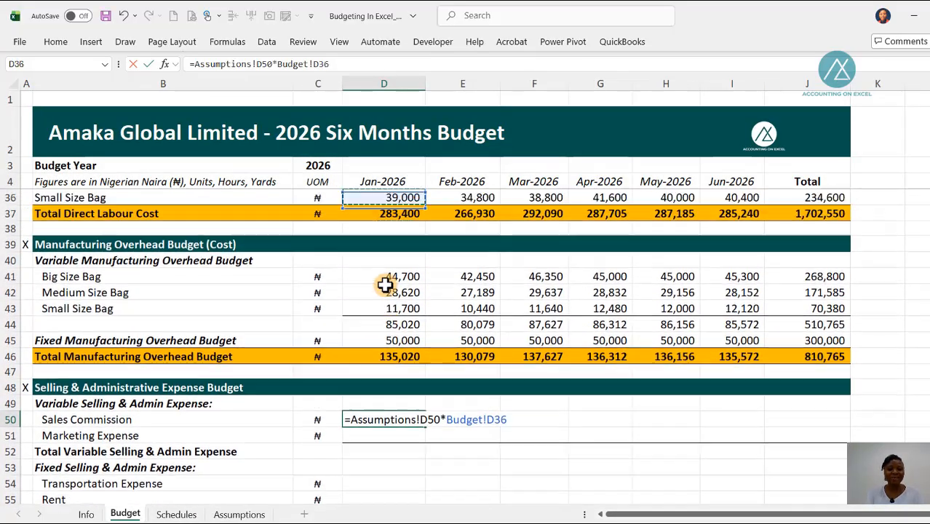
key("Up")
key("Up")
key("Up")
key("Up")
key("Up")
key("Up")
key("Up")
key("Up")
key("Up")
key("Up")
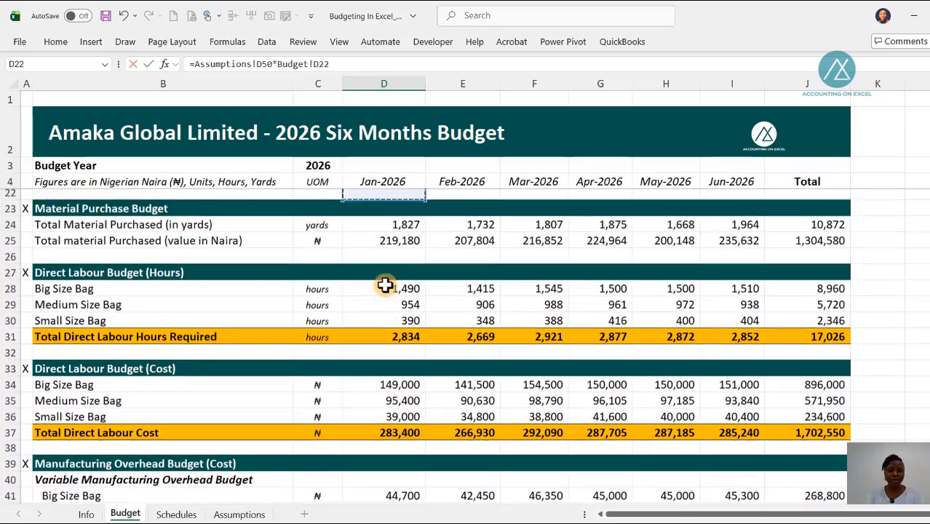
key("Up")
key("Up")
key("Up")
key("Up")
key("Up")
key("Up")
key("Up")
key("Up")
key("Up")
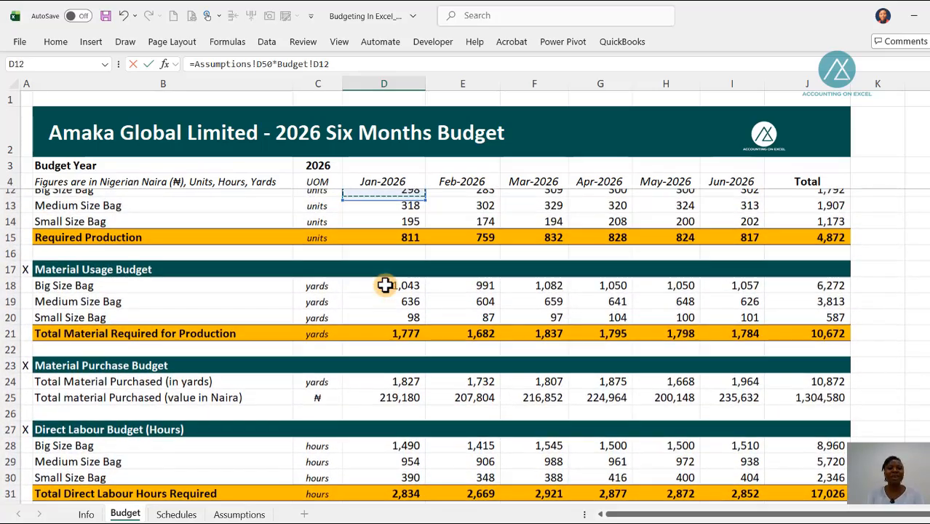
key("Up")
key("Up")
key("Up")
key("Up")
key("Up")
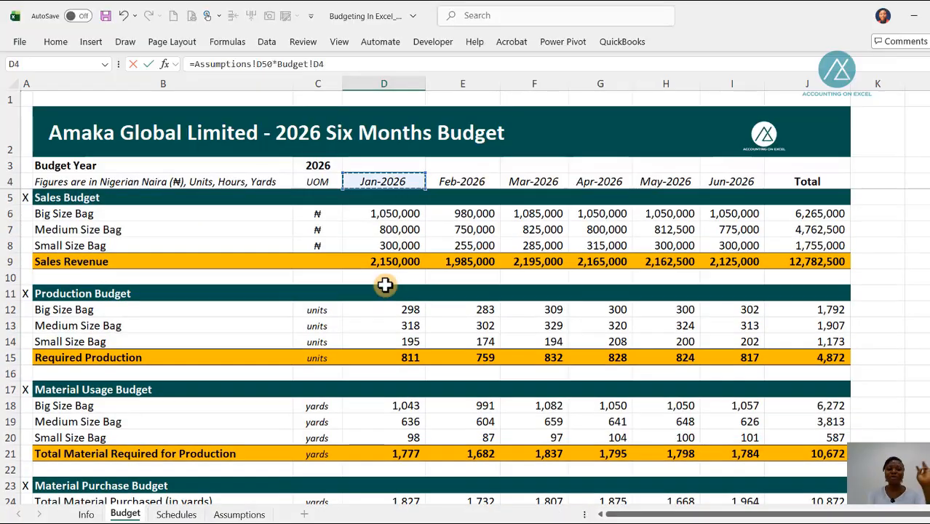
key("Down")
key("Down")
key("Down")
key("Down")
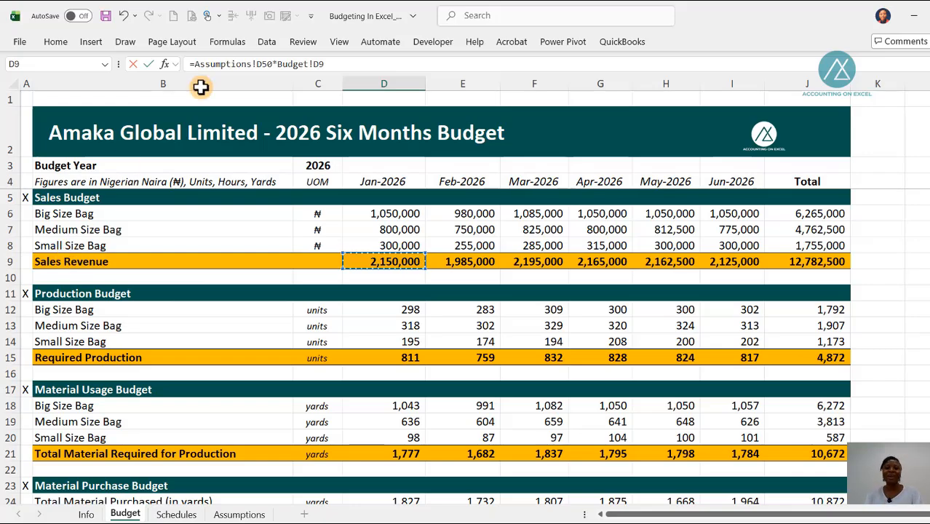
Step: Lock only the row of the Sales Revenue reference as D$9 and commit the formula =Assumptions!D50*Budget!D$9
left_click(313, 64)
double_click(299, 64)
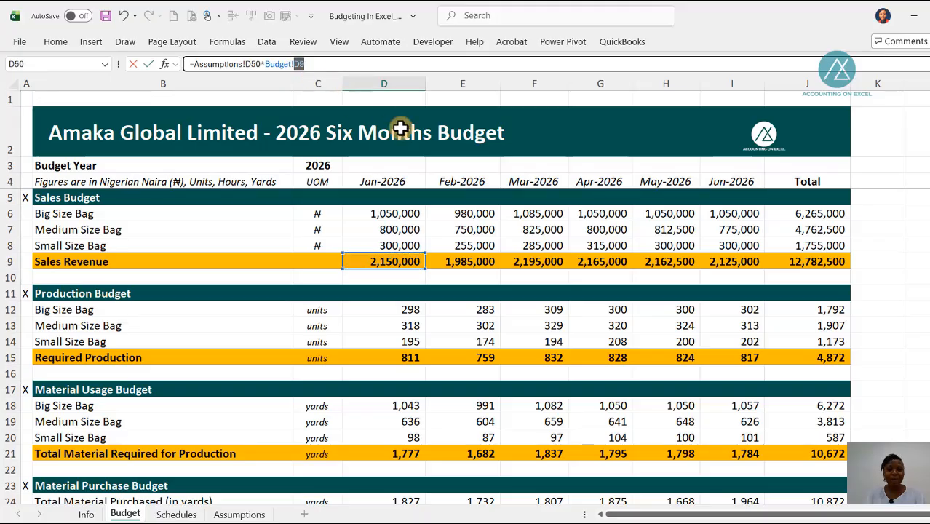
key("F4")
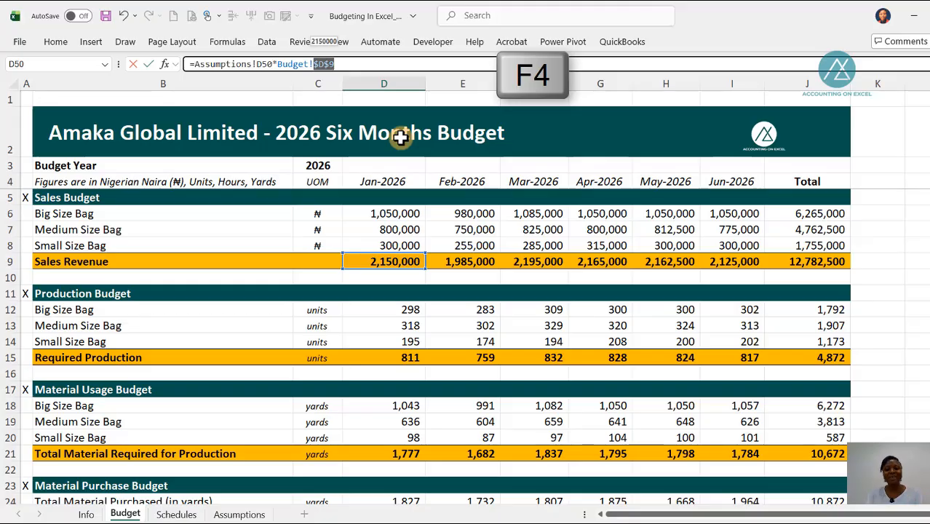
left_click(318, 67)
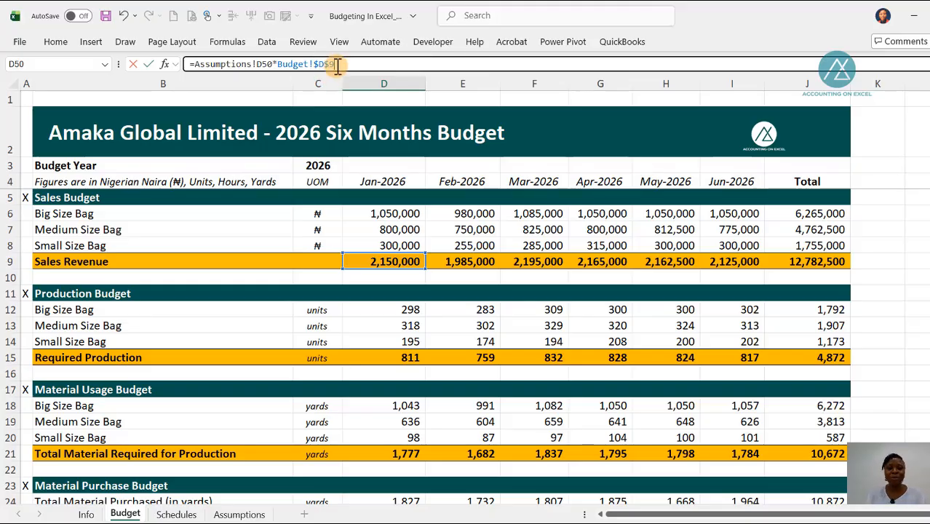
left_click_drag(321, 65, 312, 66)
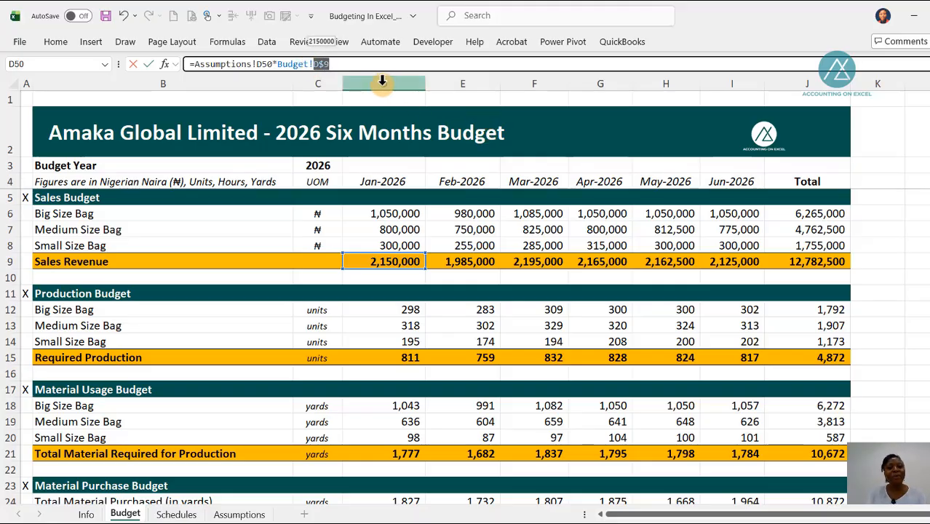
key("F4")
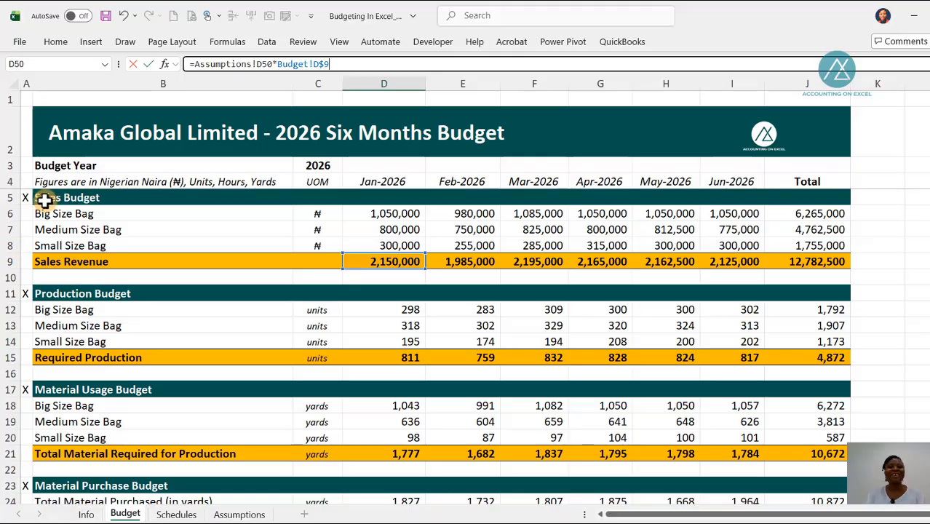
double_click(265, 64)
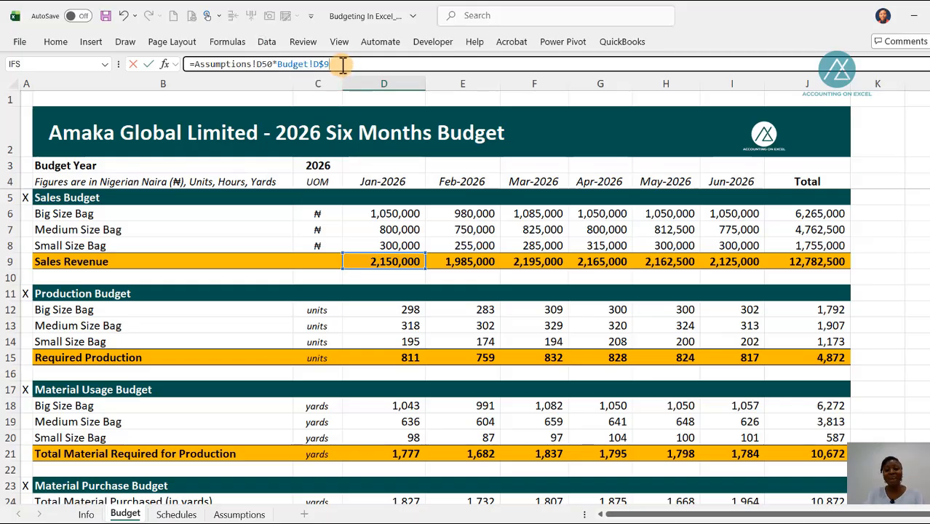
key("Return")
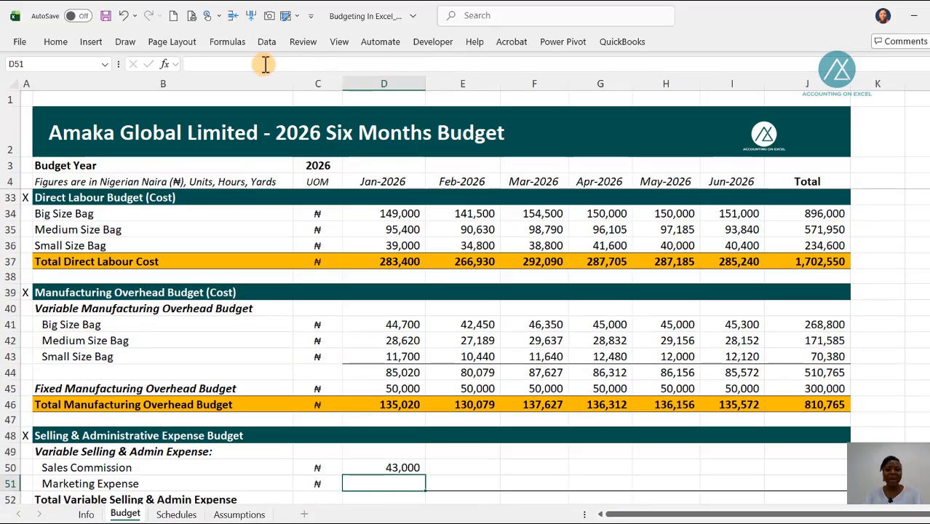
Step: Copy the Sales Commission formula down to Marketing Expense and both rows across to Jun-2026, then inspect the Jan-2026 Marketing Expense formula
left_click(364, 468)
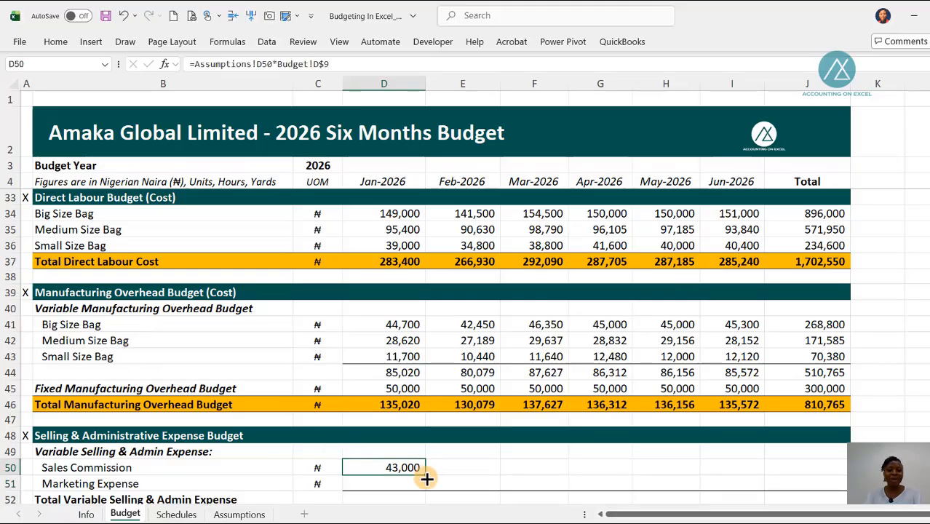
left_click_drag(427, 479, 425, 487)
scroll(467, 406, "down", 3)
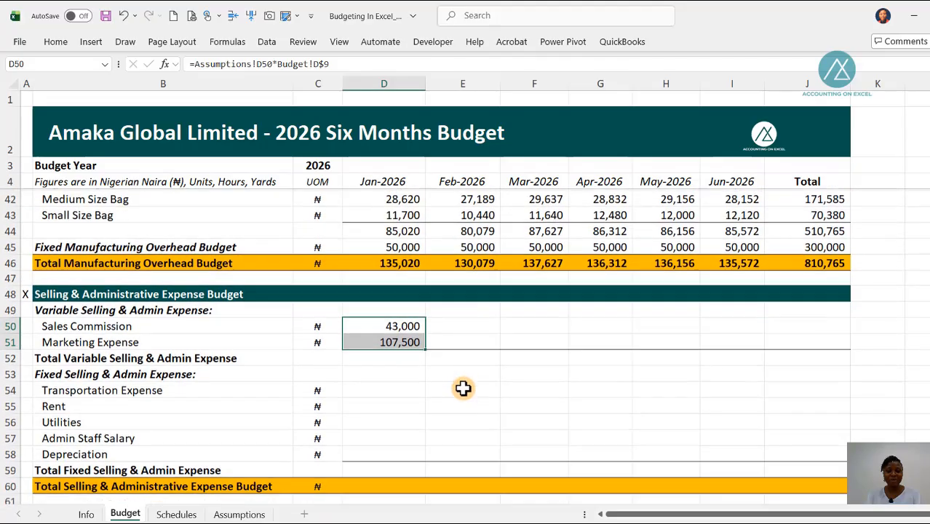
scroll(463, 387, "down", 1)
left_click(406, 273)
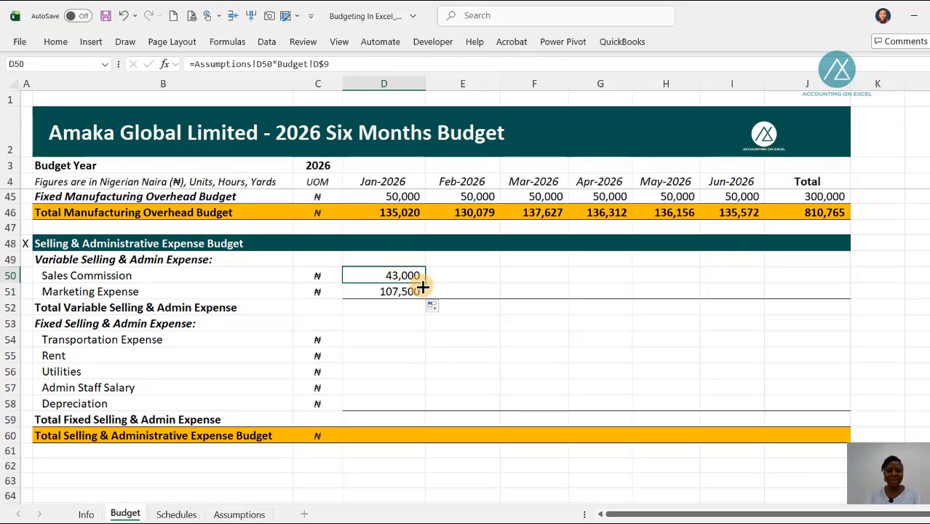
mouse_move(426, 283)
left_mouse_down()
mouse_move(428, 311)
mouse_move(423, 293)
mouse_move(425, 300)
mouse_move(706, 301)
mouse_move(762, 292)
mouse_move(753, 292)
left_mouse_up()
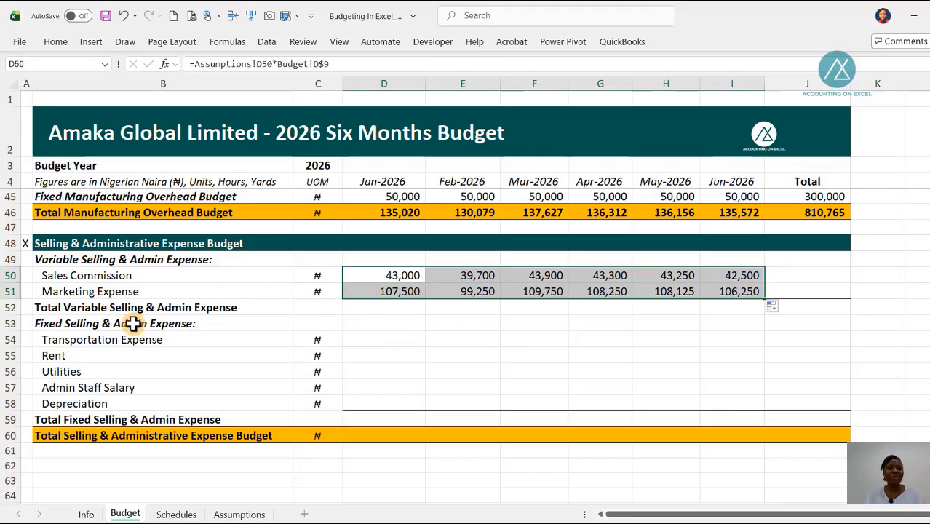
double_click(384, 291)
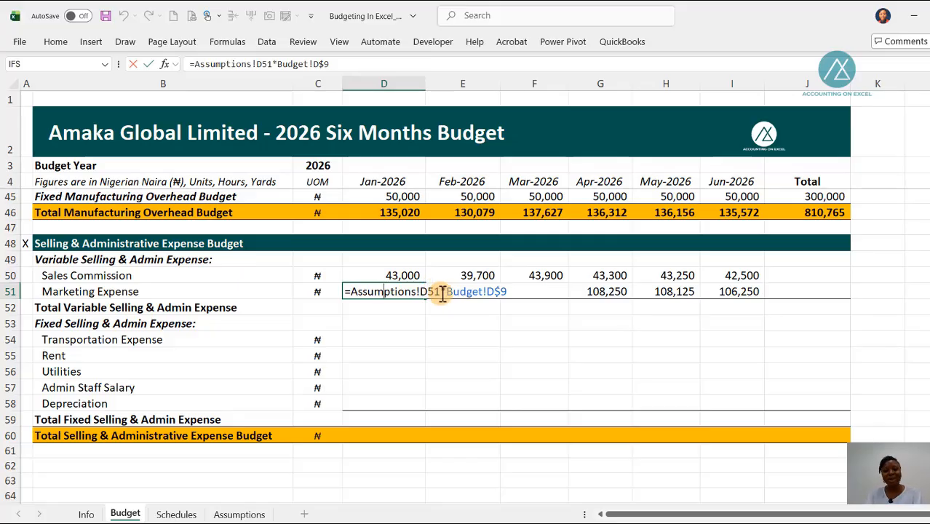
Step: Check the Jan-2026 Marketing Expense formula in D51 against its rate in Assumptions!D51, leaving the formula as it is
key("Escape")
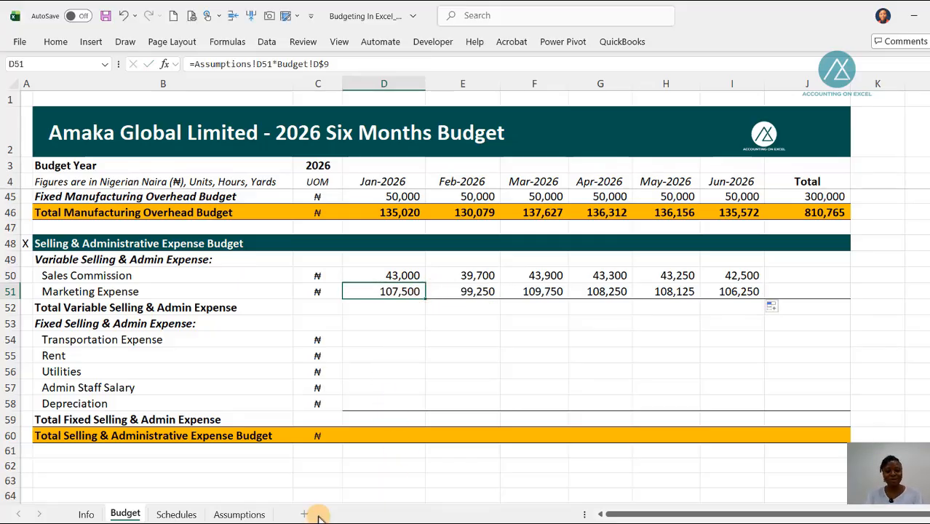
left_click(245, 513)
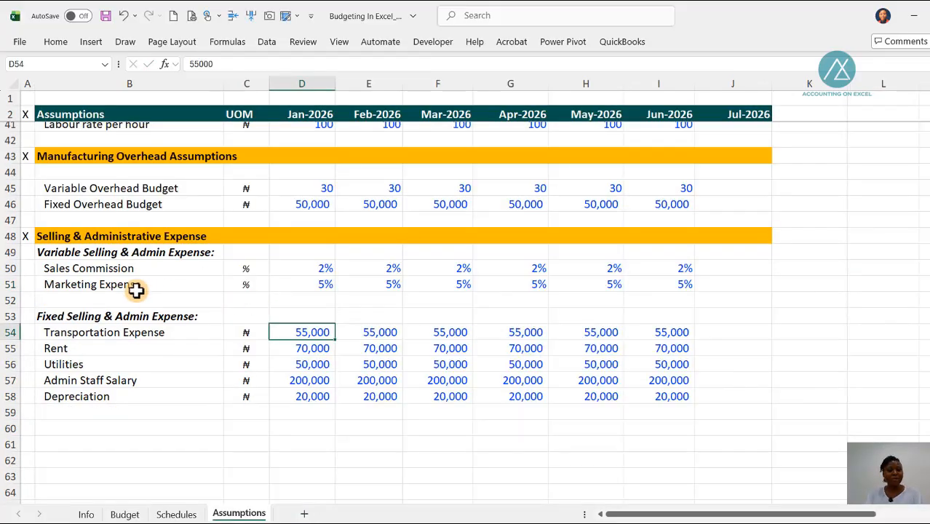
left_click(306, 285)
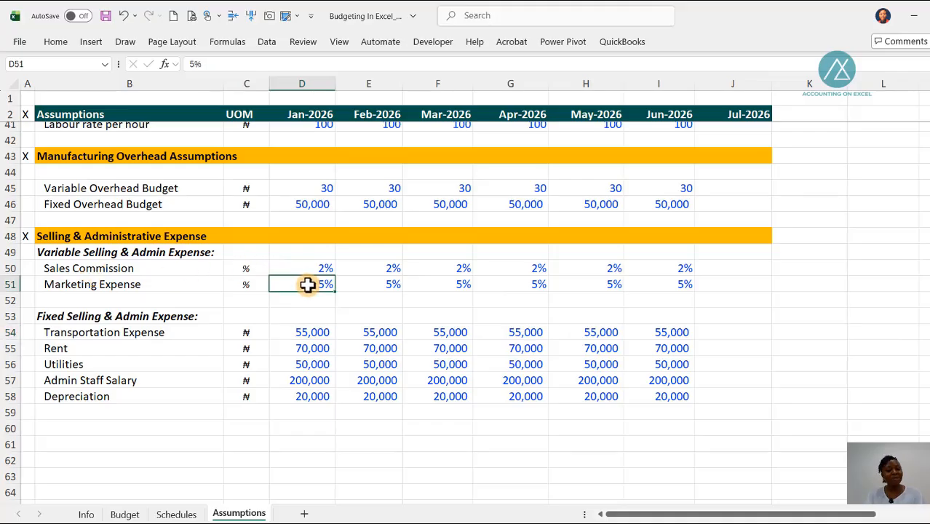
left_click(125, 515)
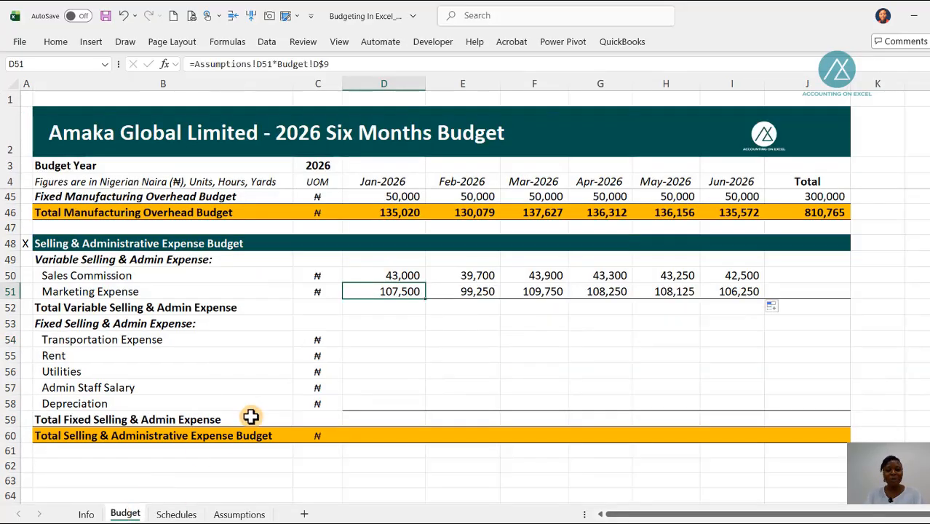
double_click(375, 298)
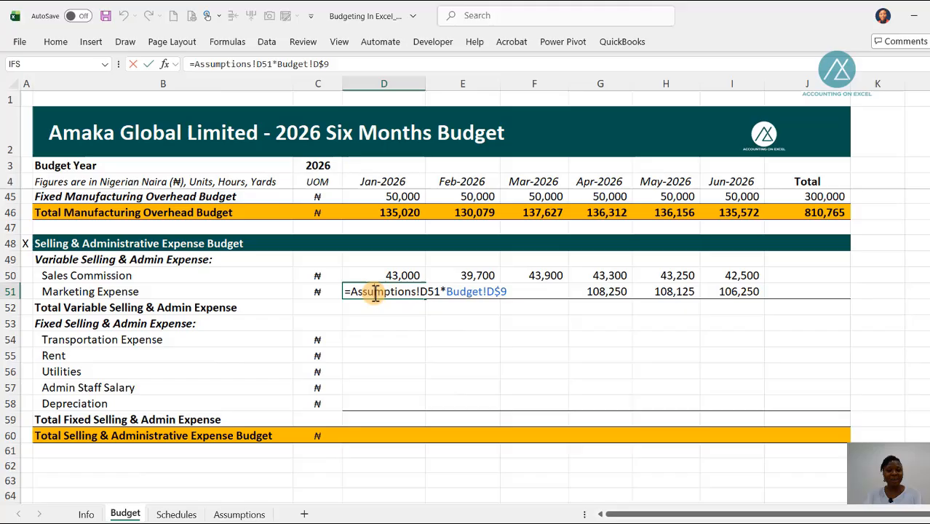
left_click(429, 294)
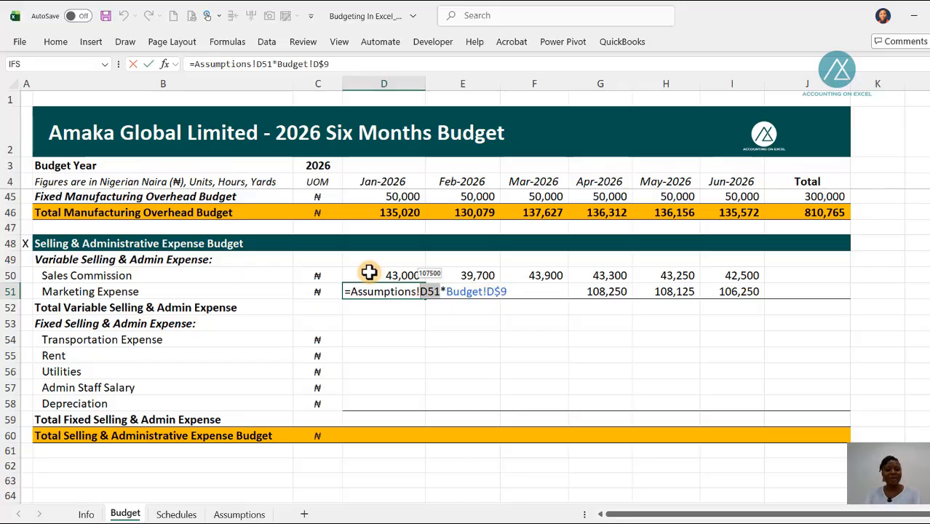
key("ctrl+Return")
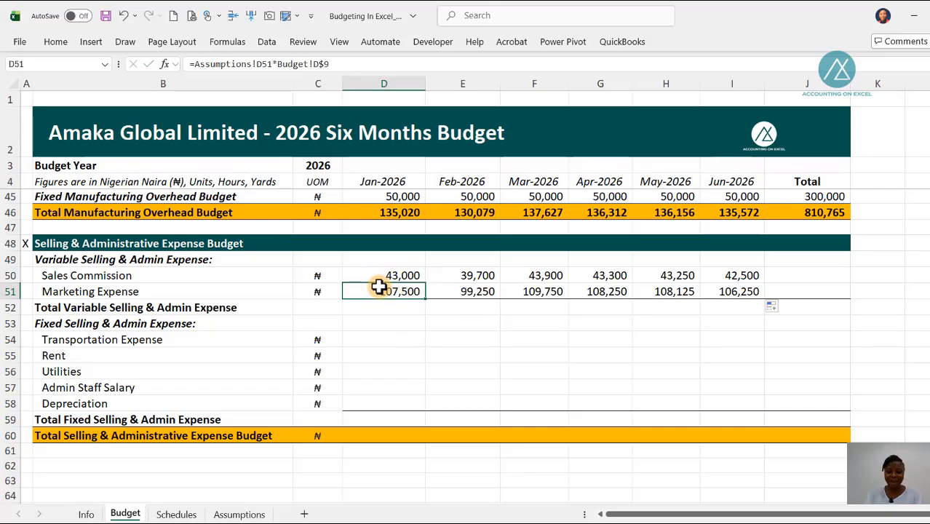
key("ctrl+bracketleft")
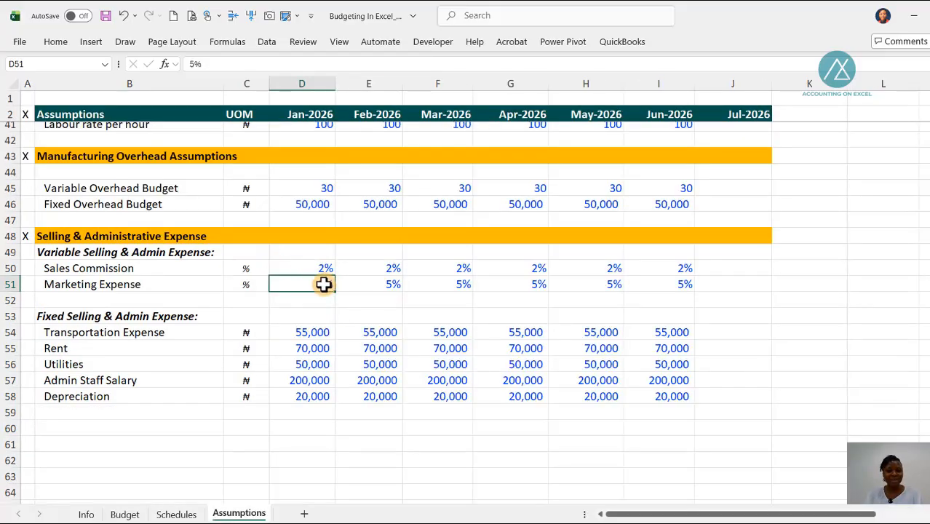
left_click(125, 514)
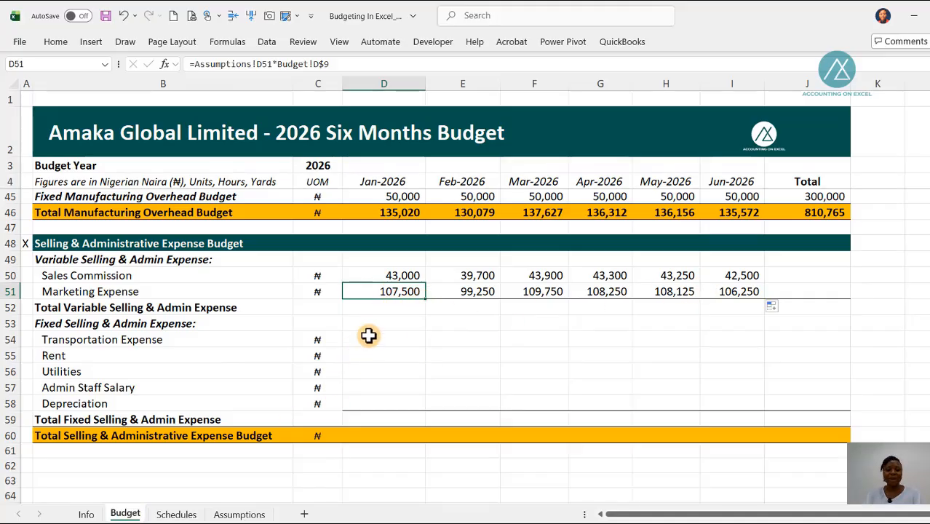
Step: Sum Jan-2026 Sales Commission and Marketing Expense in D52 as =SUM(D50:D51) and copy the total across to Jun-2026
left_click(379, 308)
key("alt+equal")
key("Return")
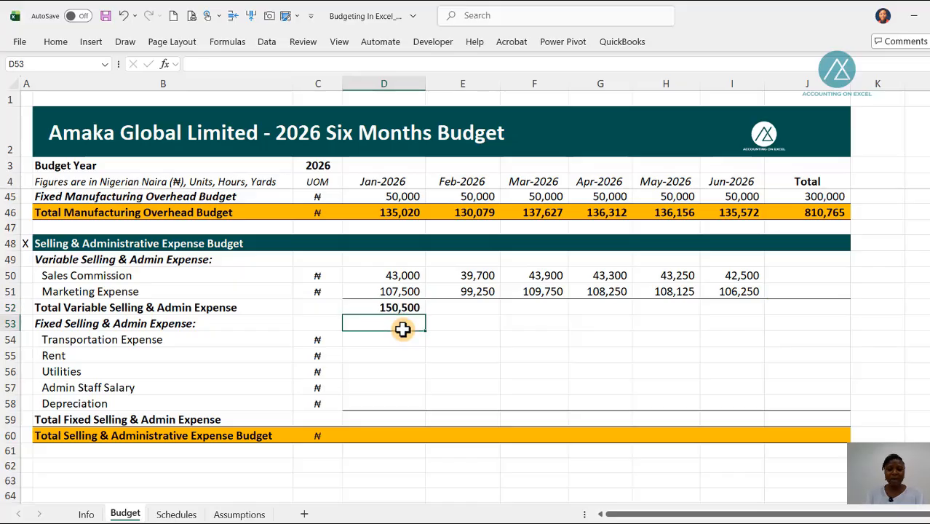
left_click(416, 308)
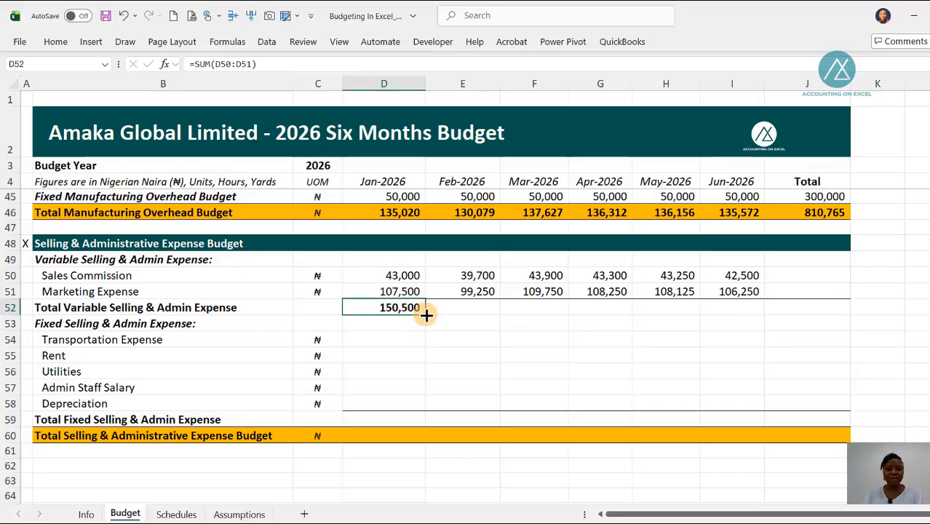
left_click_drag(427, 315, 745, 316)
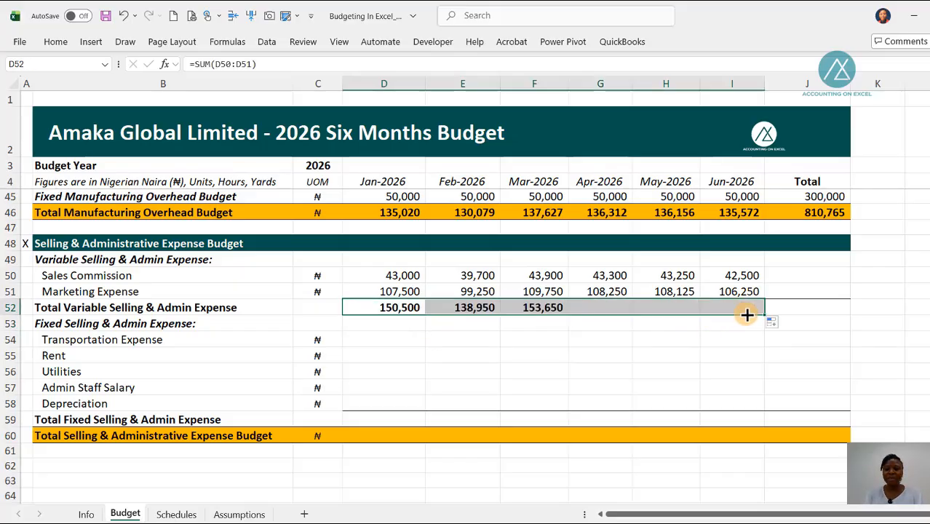
Step: Sum the six months of Sales Commission in Total cell J50 and copy the formula down to Marketing Expense in J51
left_click(781, 274)
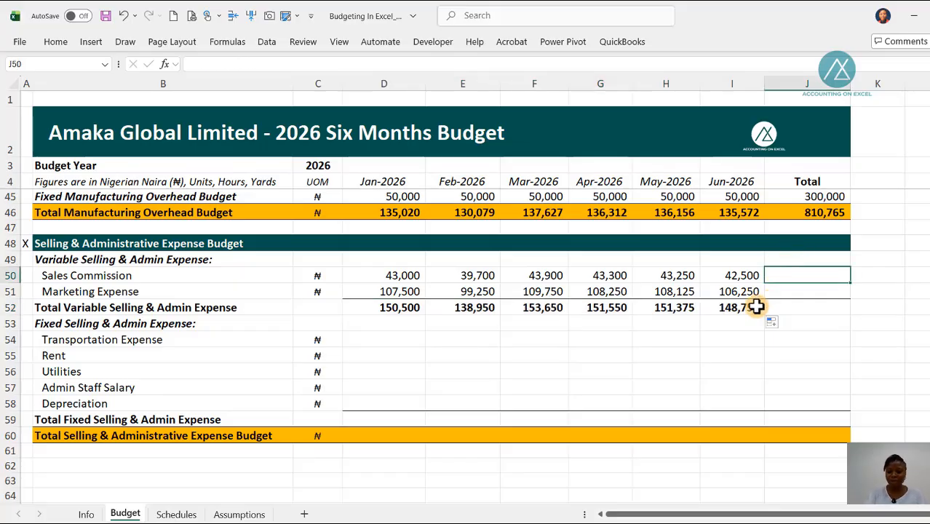
key("alt+equal")
key("Return")
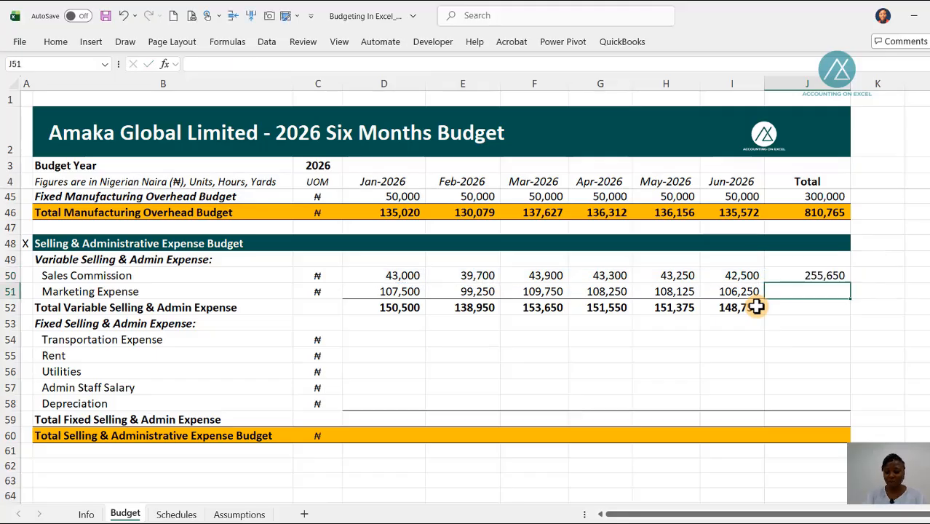
key("ctrl+d")
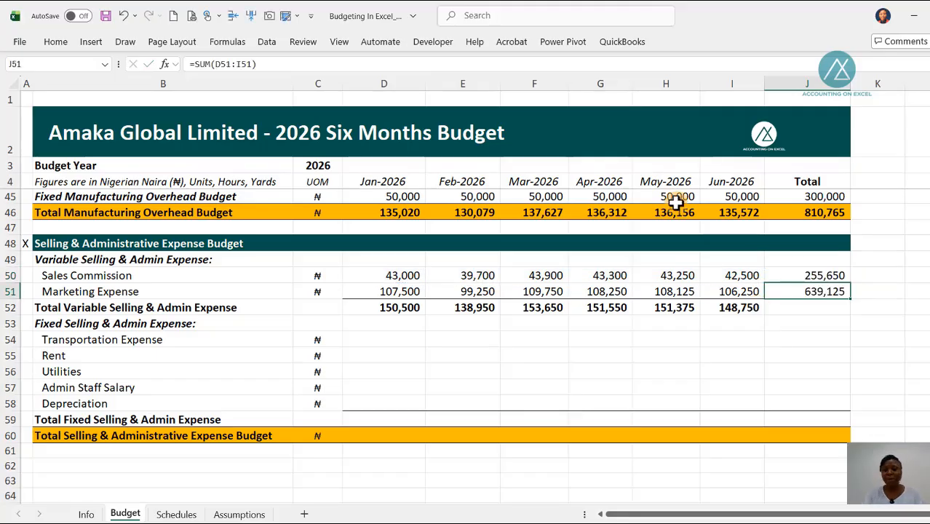
Step: Add an AutoSum formula in J52 for the six-month Total Variable Selling & Admin Expense
left_click(813, 307)
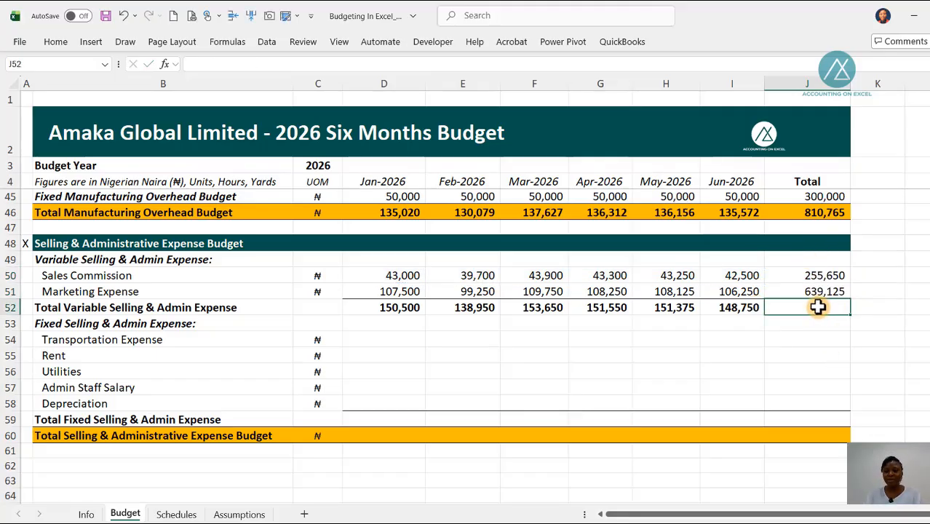
left_click(756, 308)
left_click(789, 310)
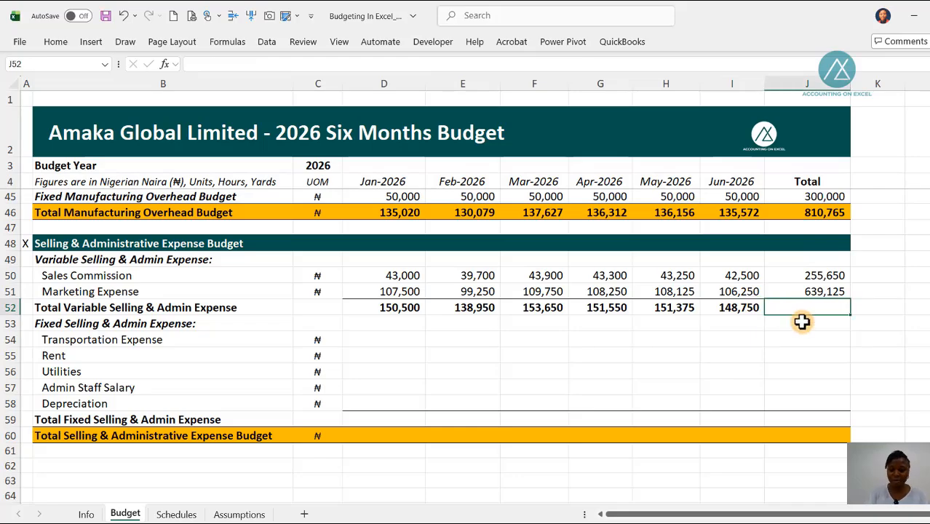
key("alt+equal")
key("Return")
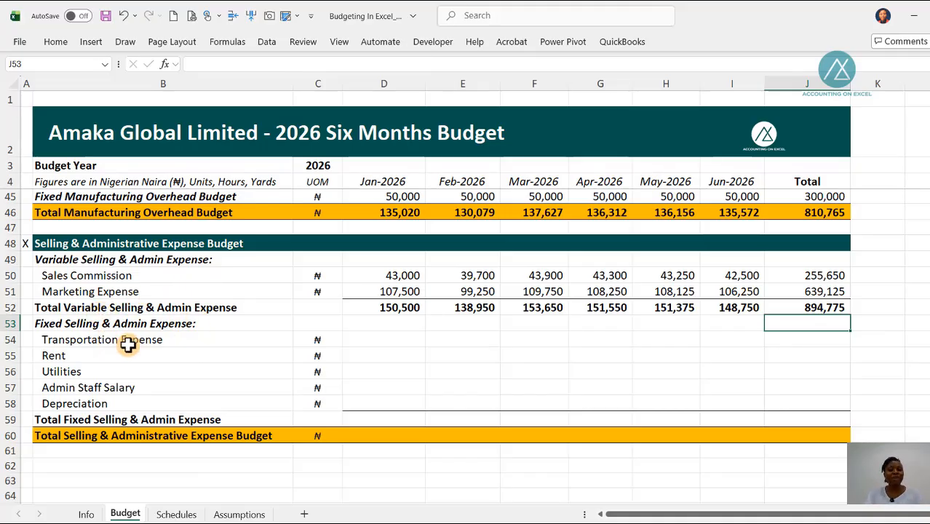
Step: Link Jan-2026 Transportation Expense in D54 to the assumptions with the formula =Assumptions!D54
left_click(381, 337)
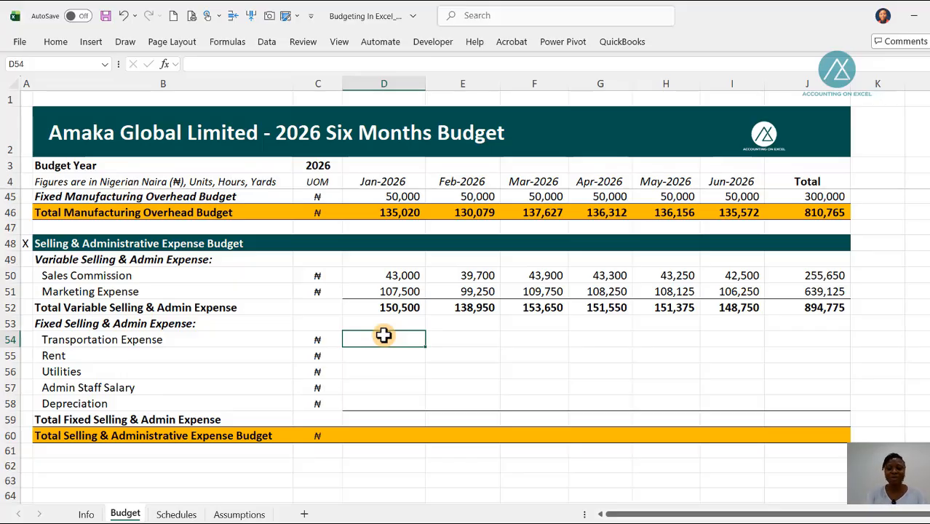
type("=")
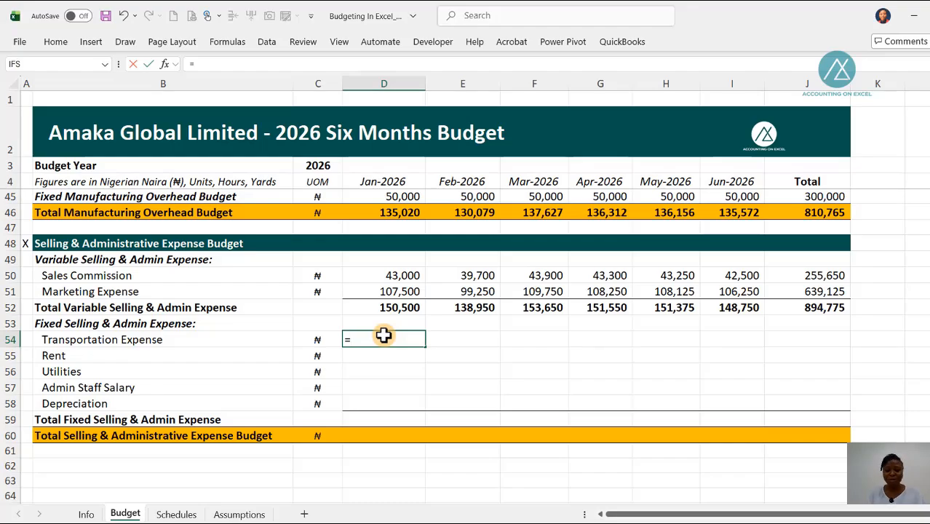
key("ctrl+Page_Down")
key("ctrl+Page_Down")
key("Down")
key("Down")
key("Down")
key("Down")
key("Down")
key("Down")
key("Down")
key("Down")
key("Down")
key("Down")
key("Down")
key("Down")
key("Down")
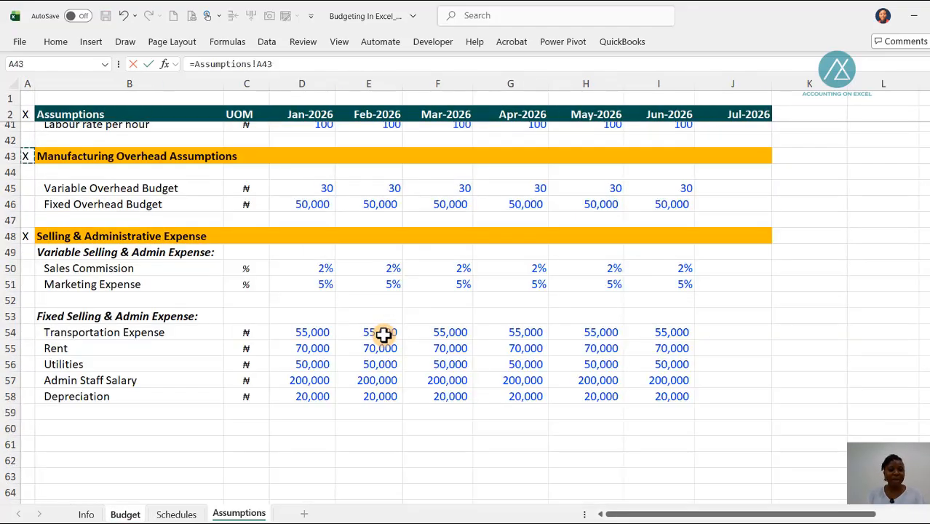
key("Right")
key("Right")
key("Right")
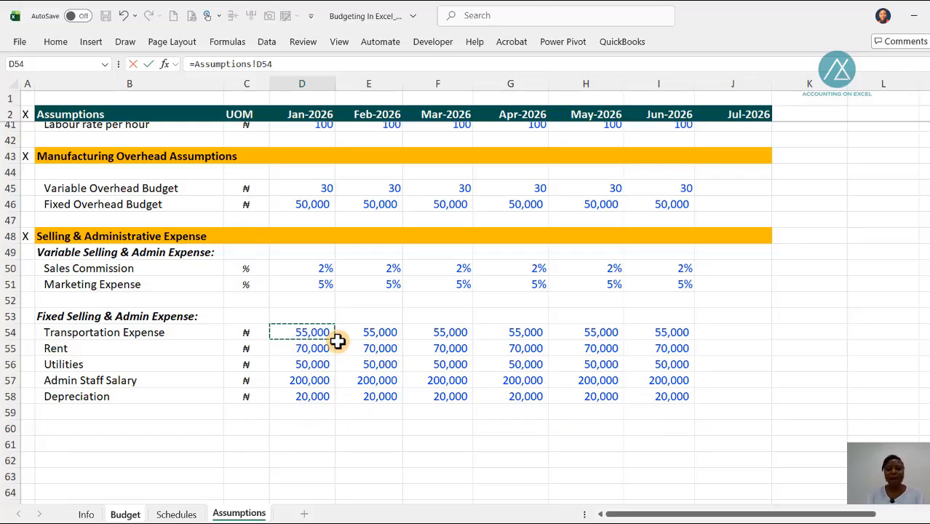
key("Return")
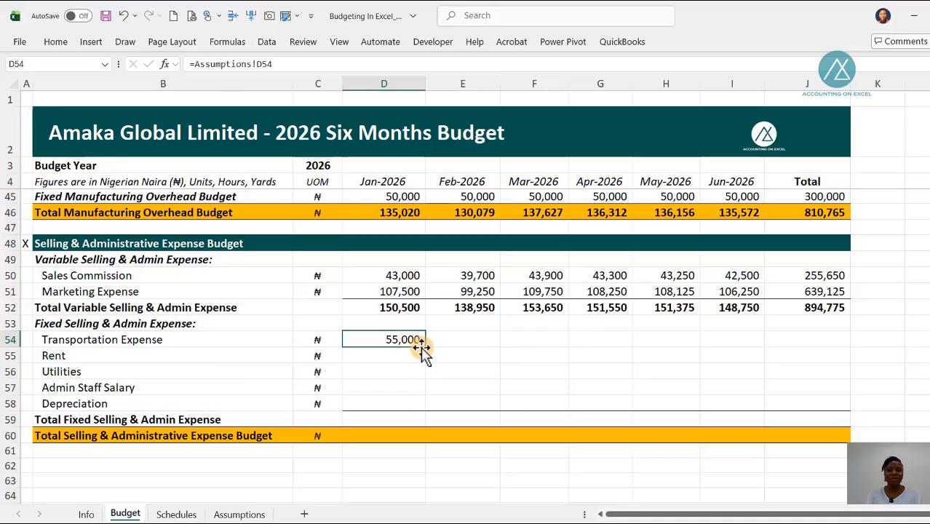
Step: Copy the Transportation Expense link down to Depreciation and across to Jun-2026, filling D54:I58
left_click_drag(424, 346, 759, 428)
left_click(401, 419)
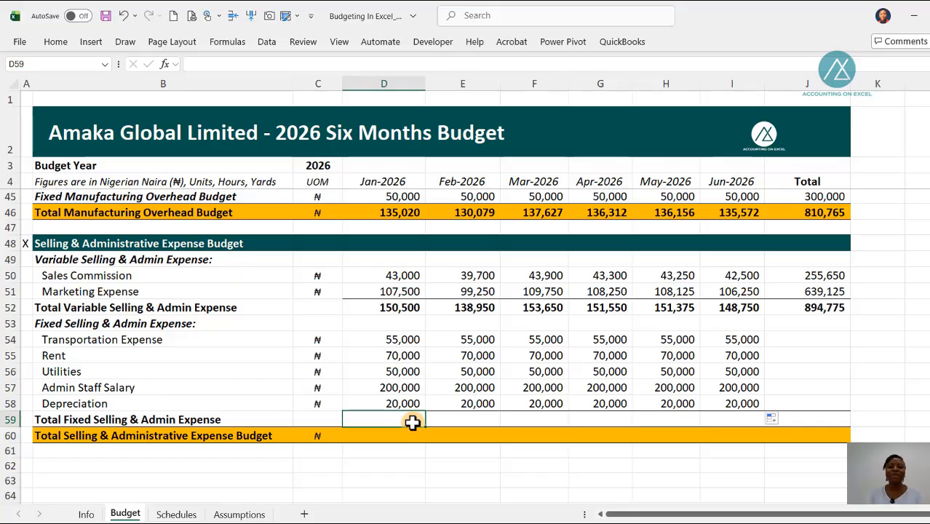
left_click(376, 341)
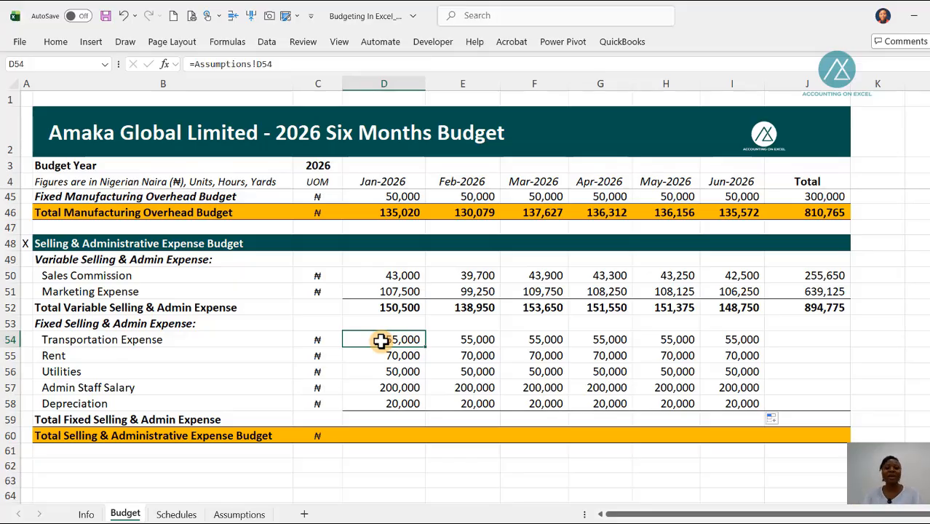
Step: Total the Jan-2026 fixed expenses in D59 as =SUM(D54:D58) and copy the formula across to Jun-2026
left_click(388, 417)
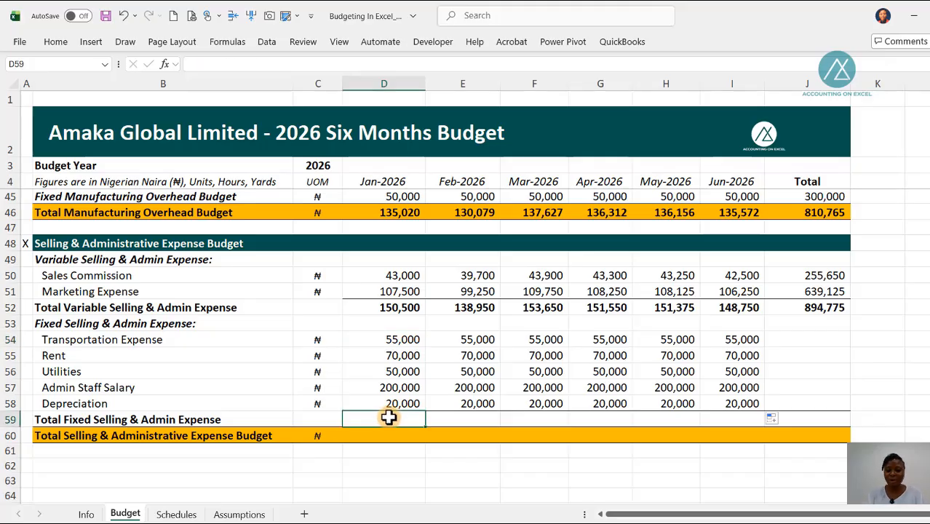
key("alt+equal")
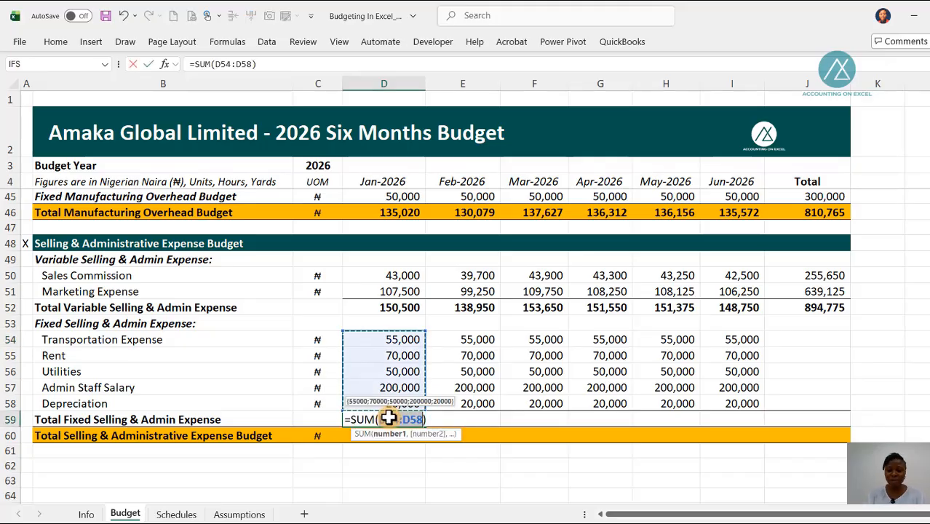
key("ctrl+Return")
left_click_drag(426, 427, 744, 463)
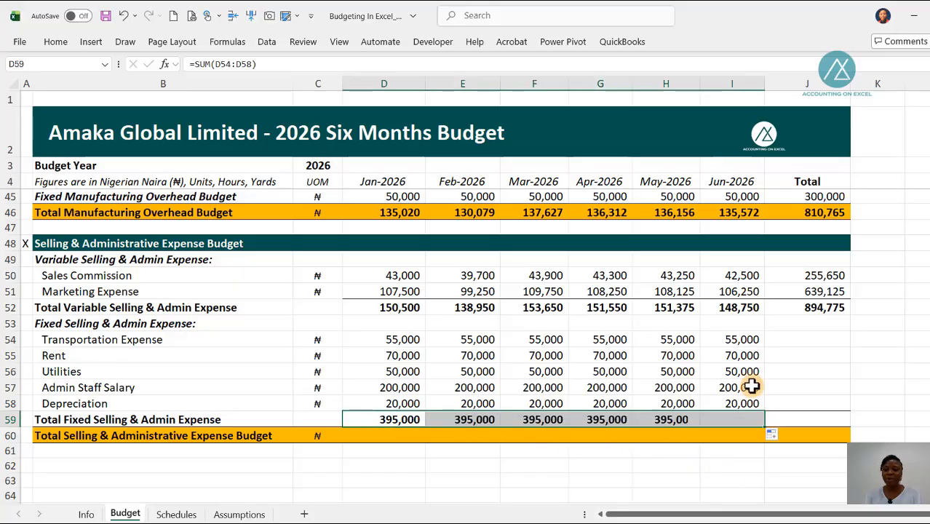
Step: Sum the six months of Transportation Expense in J54 as =SUM(D54:I54) and copy the formula down to Depreciation in J58
left_click(790, 338)
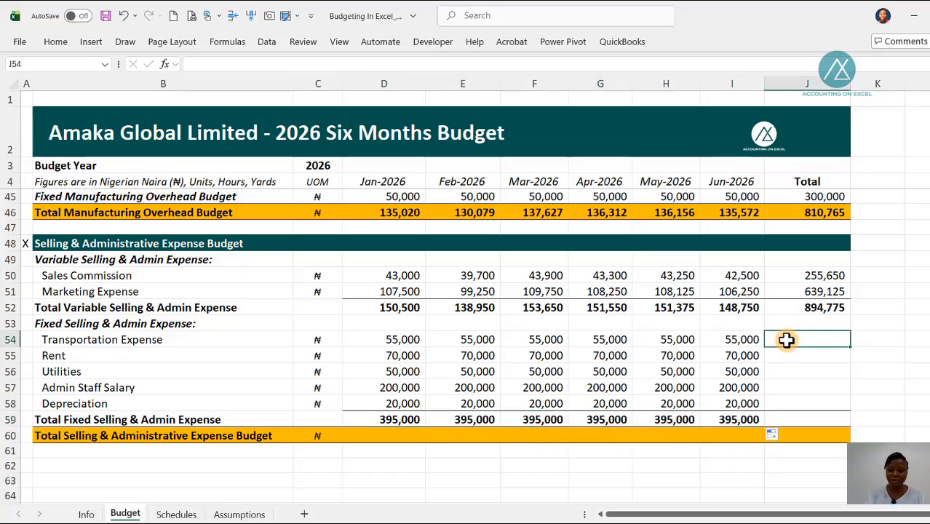
key("alt+equal")
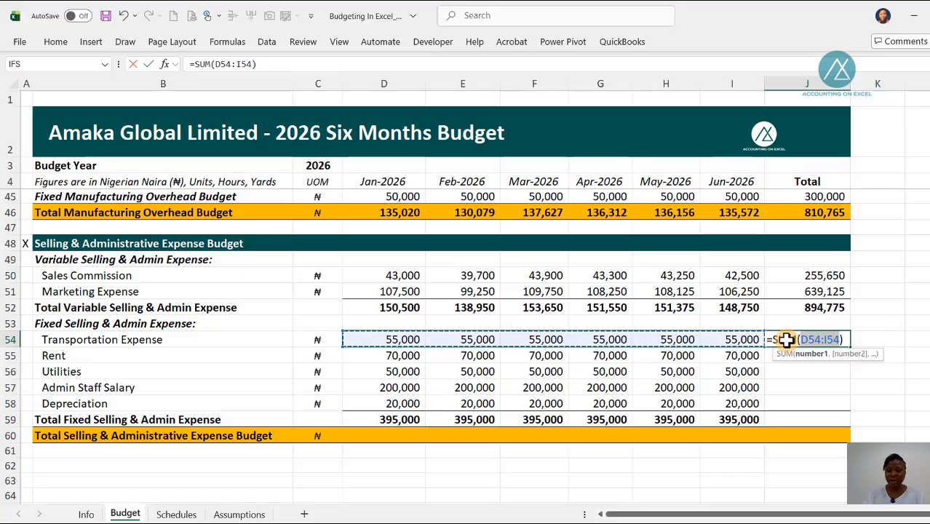
key("ctrl+Return")
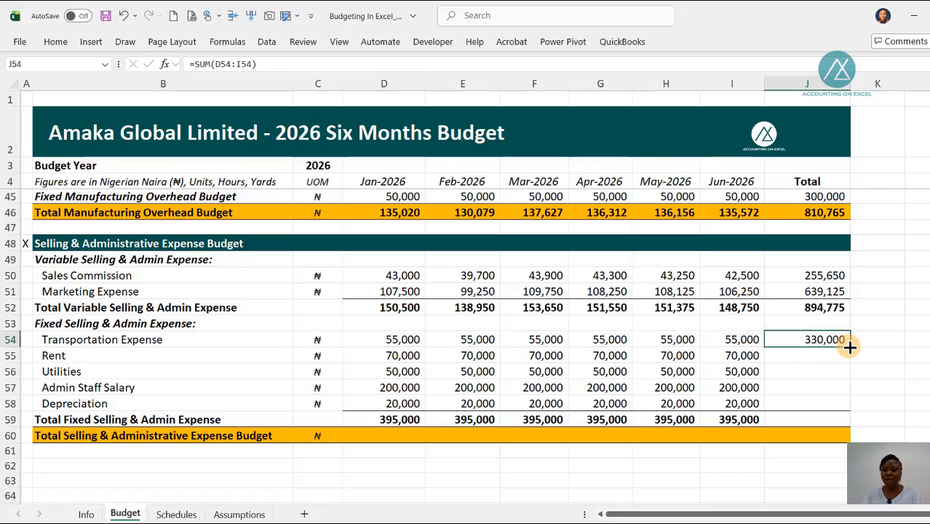
left_click_drag(849, 347, 824, 409)
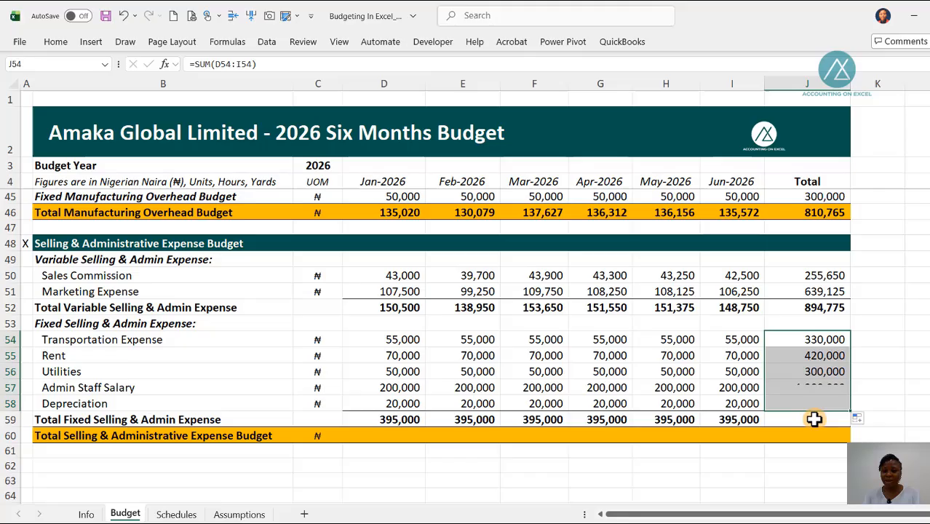
Step: Copy the Jun-2026 Total Fixed Selling & Admin Expense formula from I59 into the Total column cell J59
left_click(753, 422)
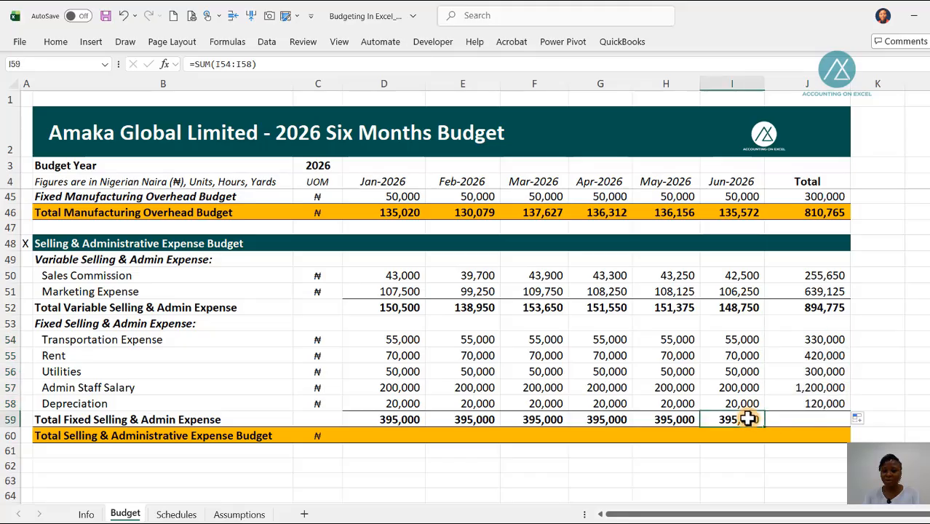
left_click(800, 417, "shift")
key("ctrl+r")
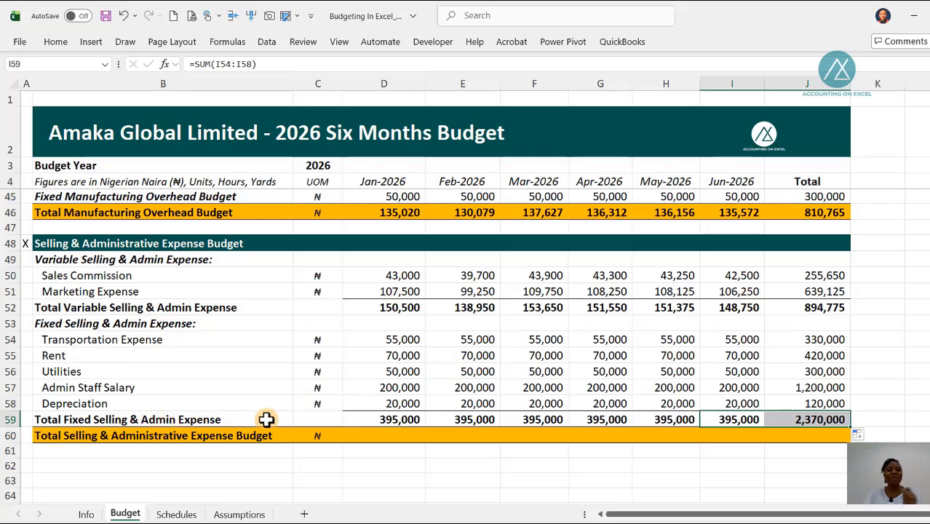
left_click(397, 419)
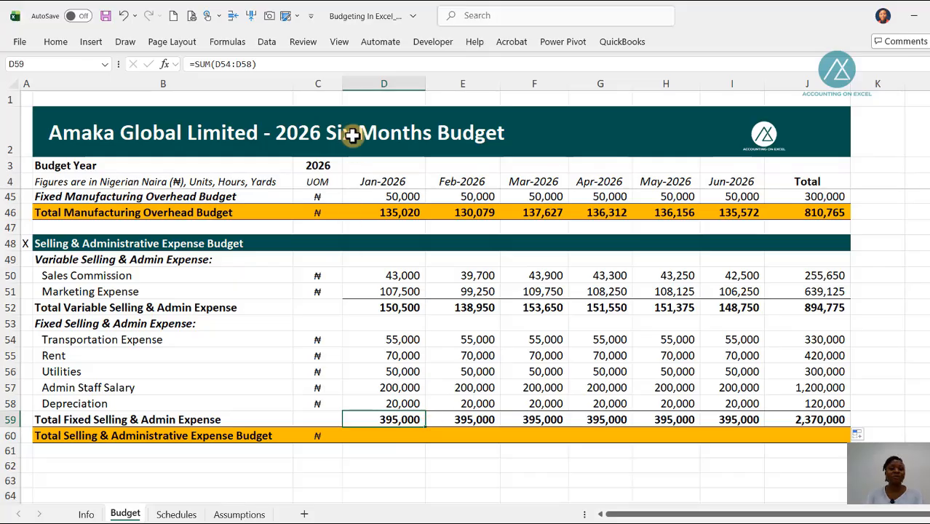
Step: Compute the Jan-2026 Total Selling & Administrative Expense Budget in D60 as =D52+D59 and copy the formula across to Jun-2026
left_click(376, 434)
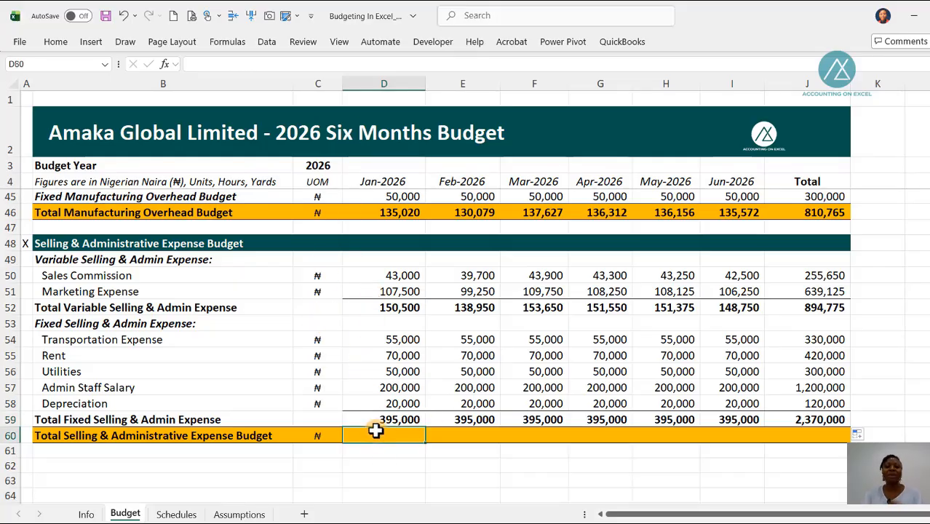
type("=")
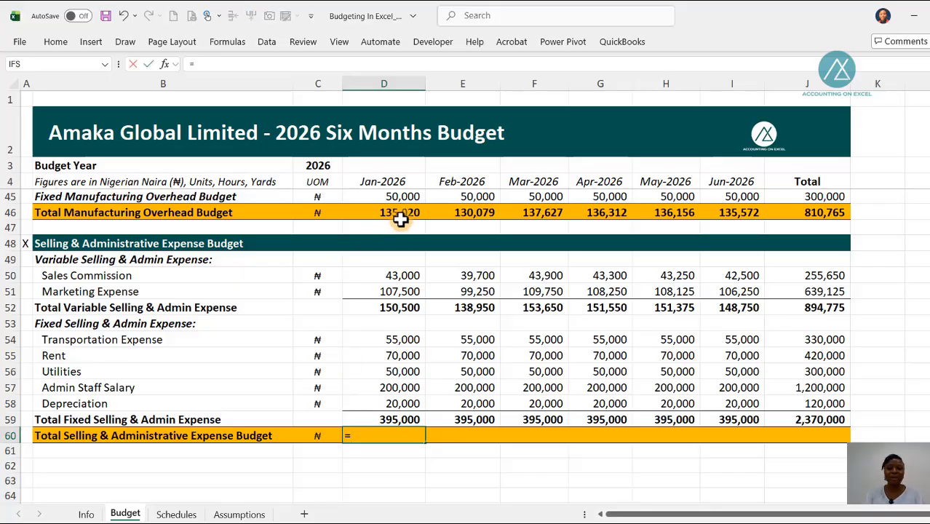
left_click(387, 305)
type("+")
key("Up")
key("ctrl+Return")
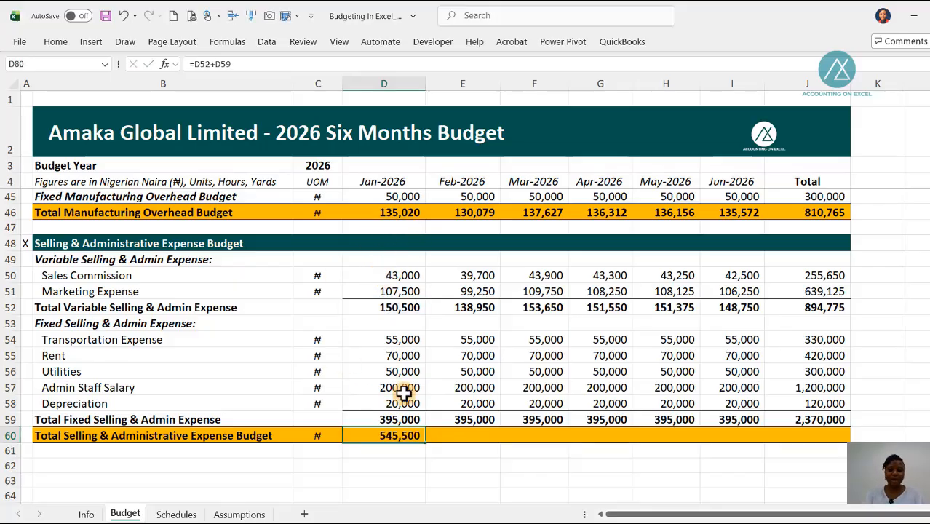
left_click_drag(423, 442, 754, 444)
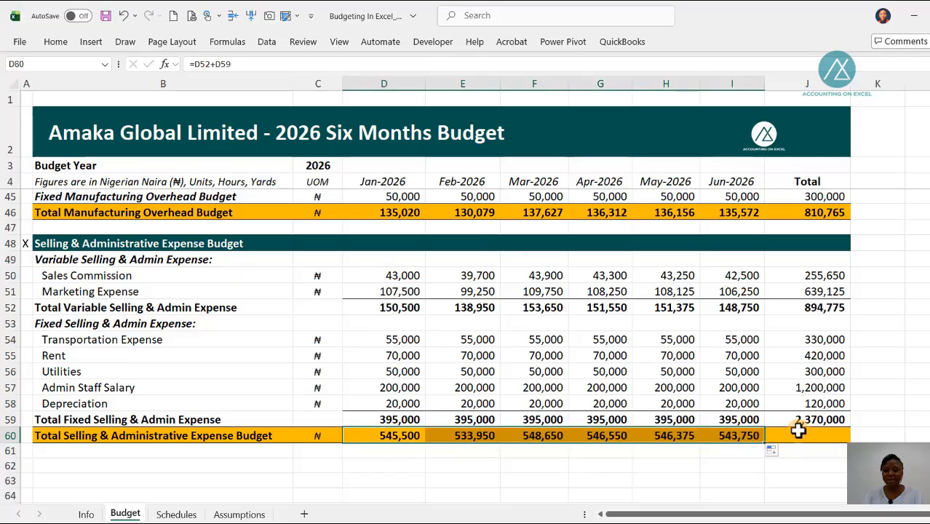
Step: Copy the Jun-2026 Total Selling & Administrative Expense Budget formula from I60 into the Total column cell J60
left_click(754, 438)
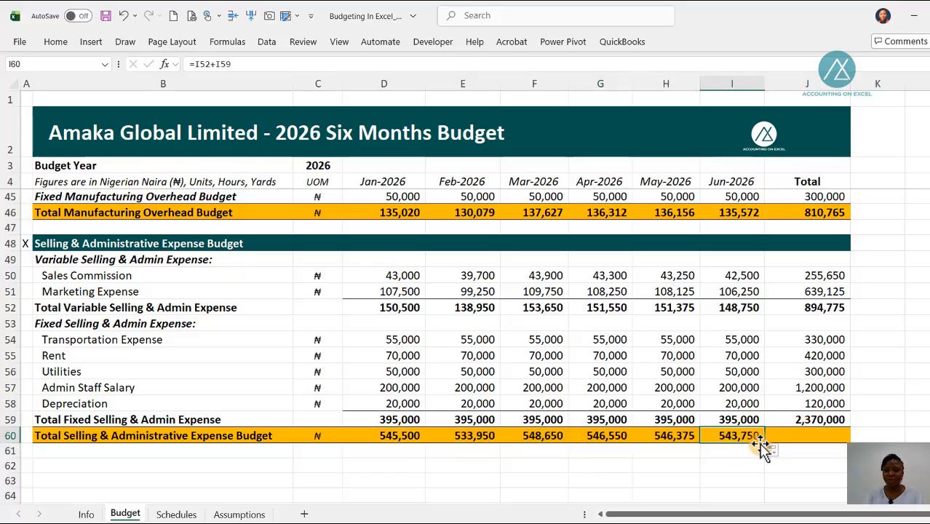
left_click_drag(761, 445, 822, 436)
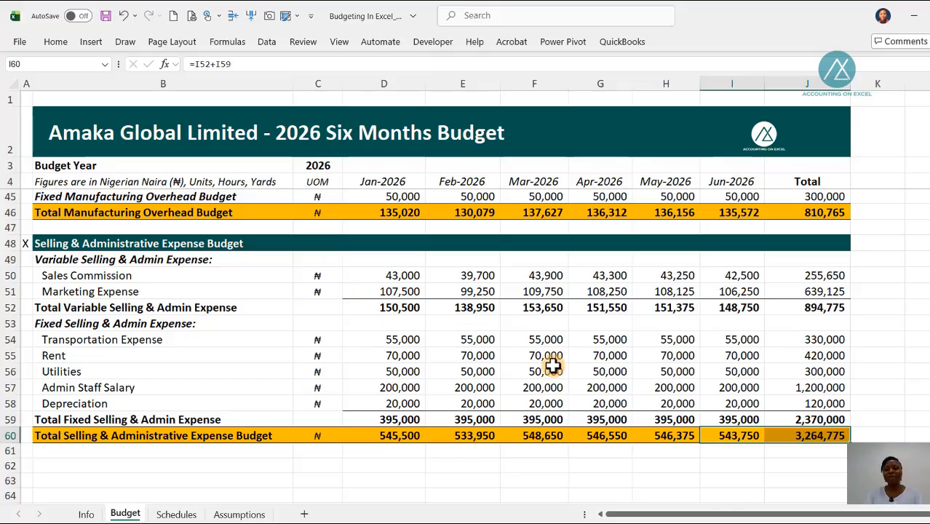
left_click(791, 434)
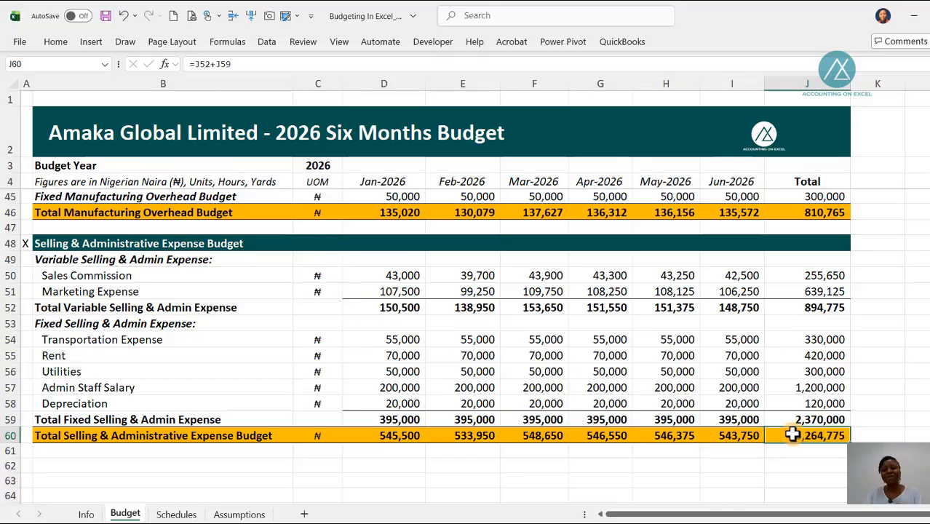